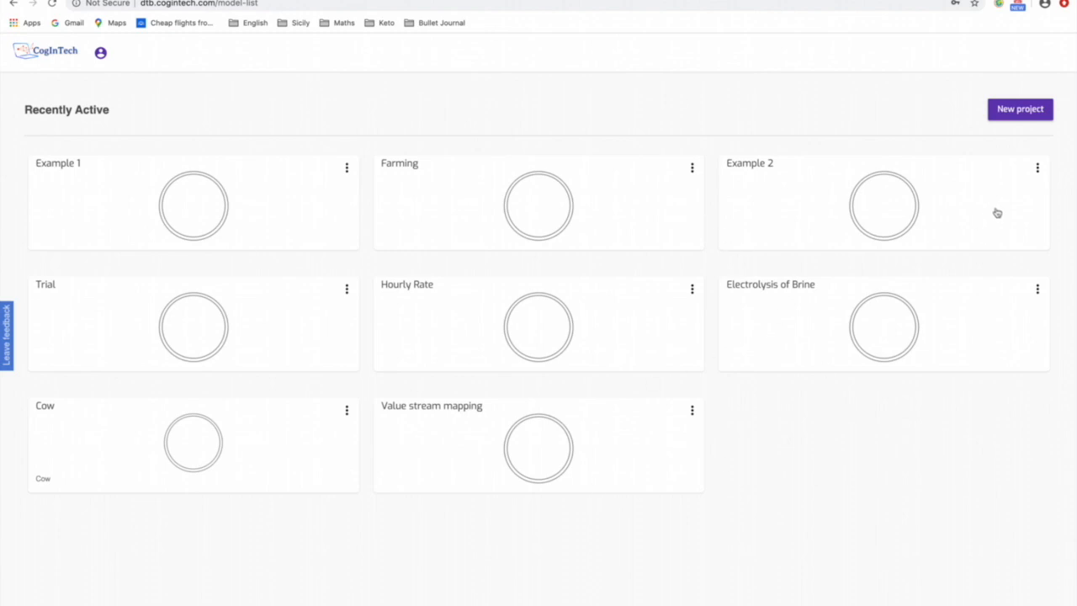
Create a new project model named Hourly unit cost.
left_click(1020, 109)
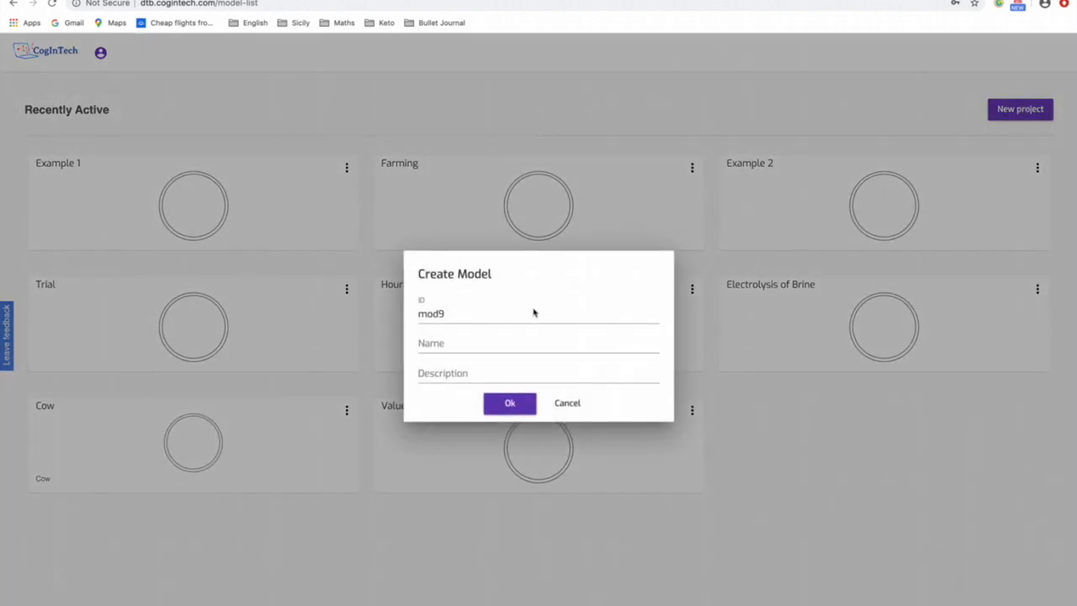
left_click(495, 340)
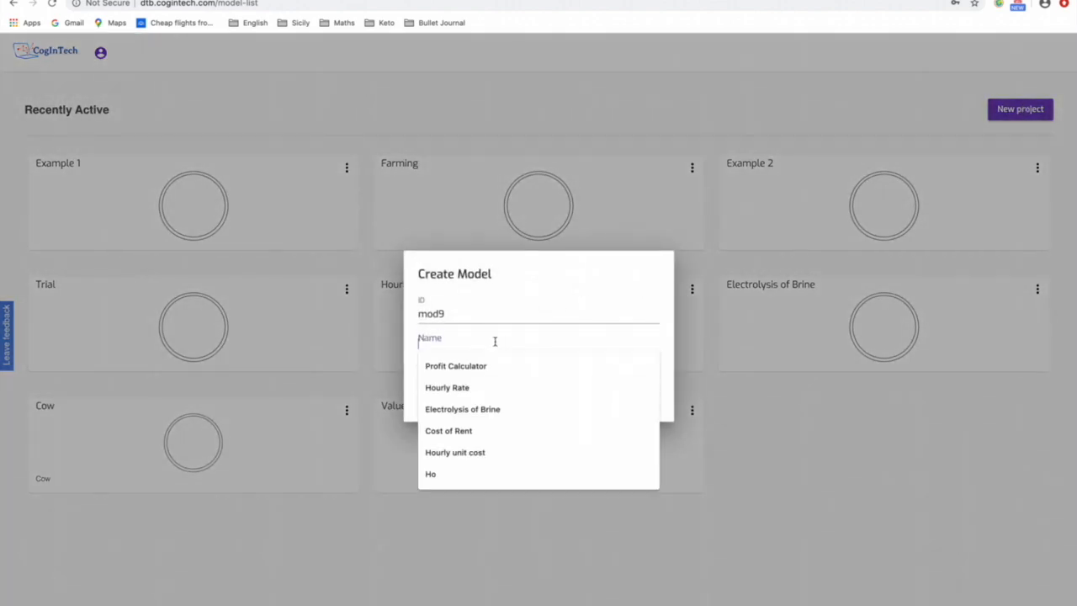
left_click(480, 455)
left_click(522, 405)
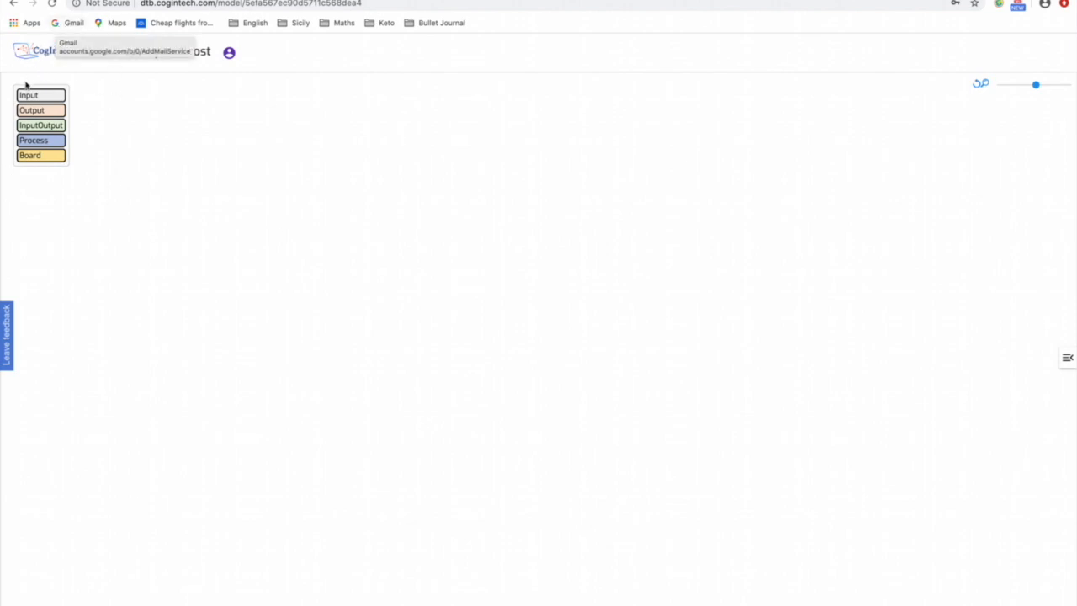
Place a trial Input block on the empty canvas and delete it again.
left_click_drag(28, 94, 334, 177)
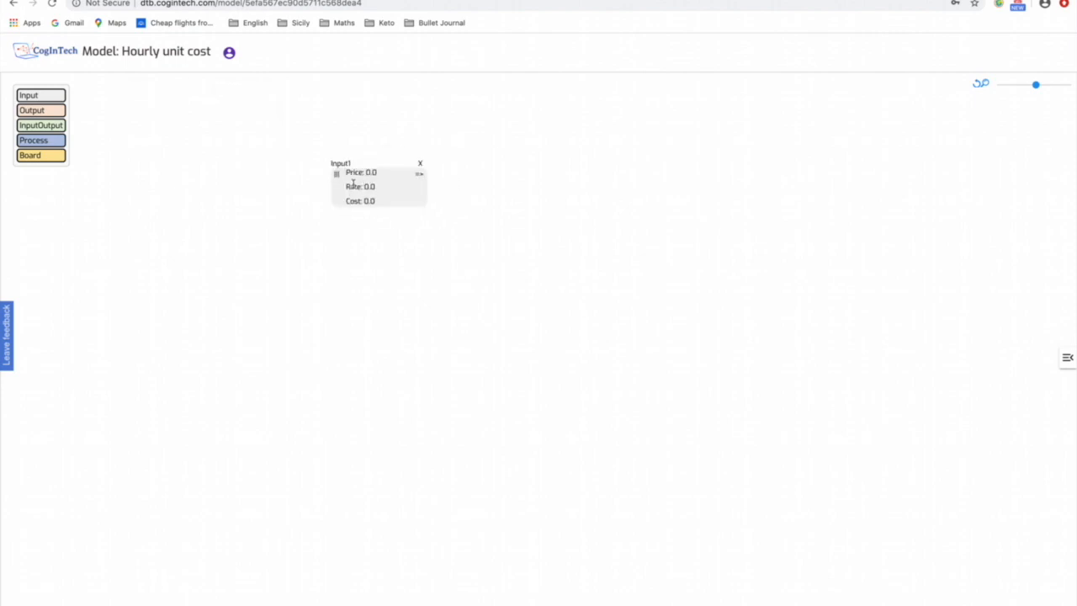
left_click_drag(336, 174, 342, 140)
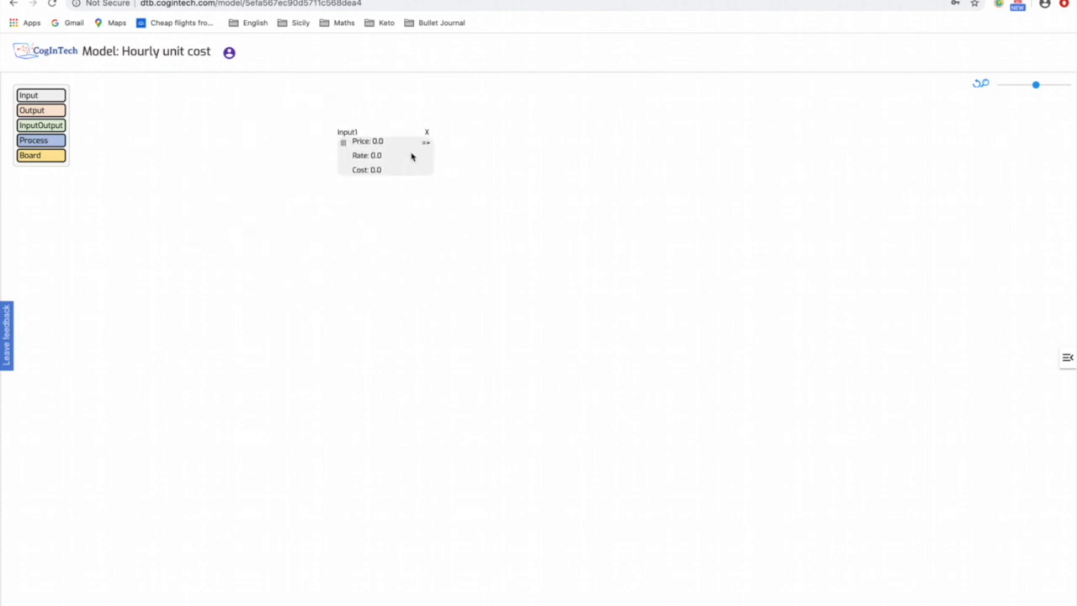
left_click(426, 132)
left_click(526, 362)
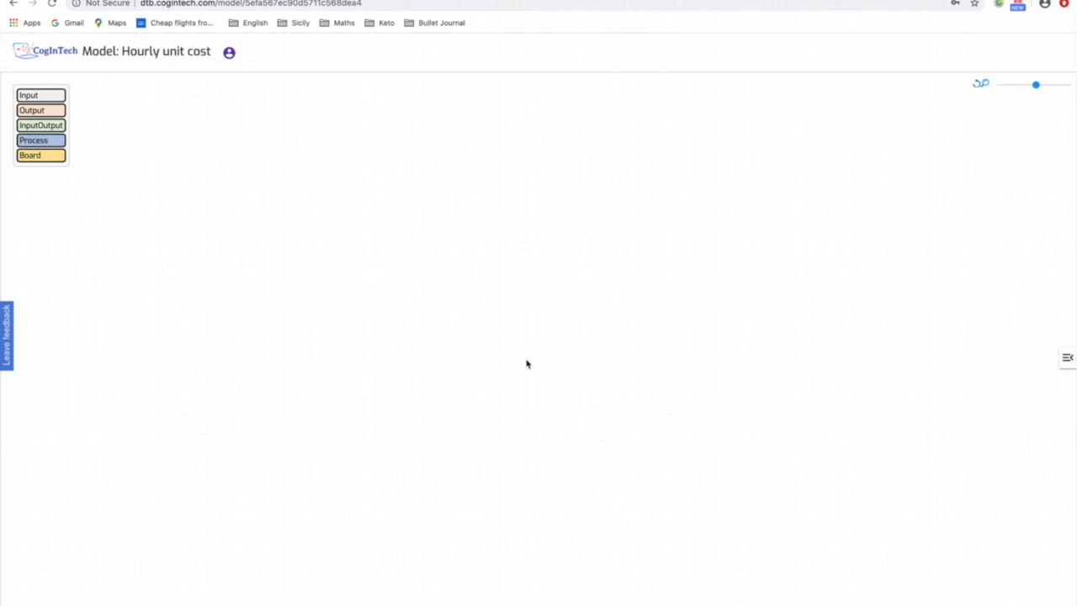
Place an Input block on the canvas and name it Product, keeping its object class as Input.
left_click_drag(28, 97, 212, 222)
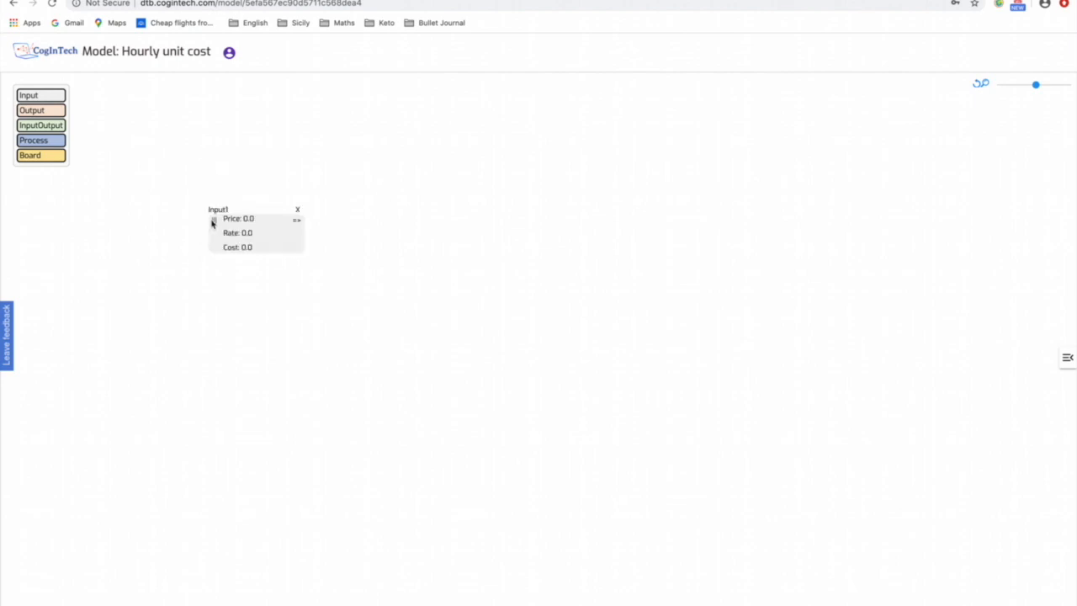
left_click(267, 231)
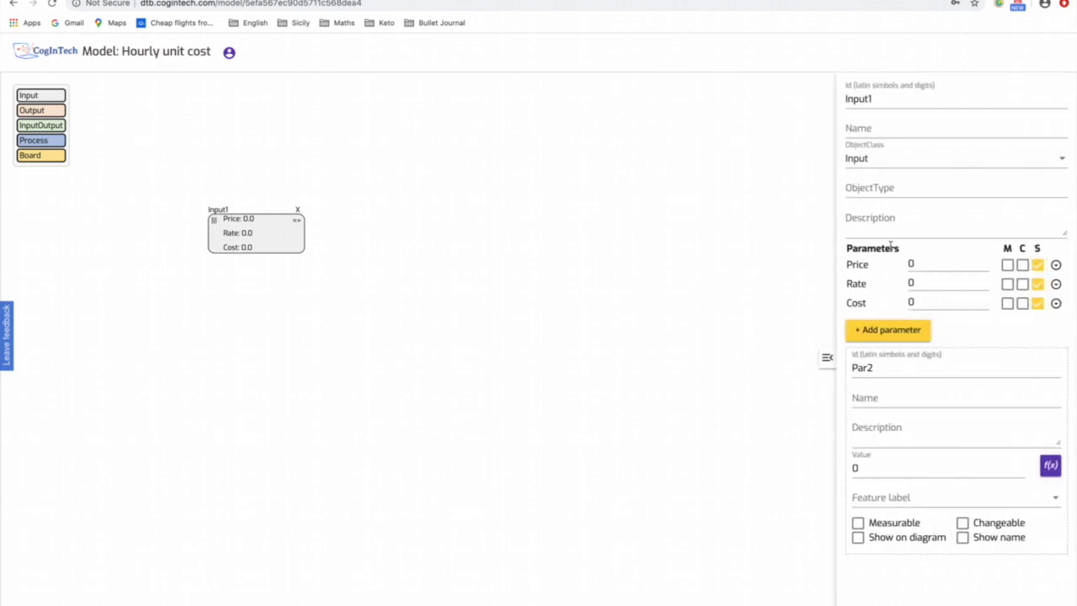
left_click(872, 130)
type("Product")
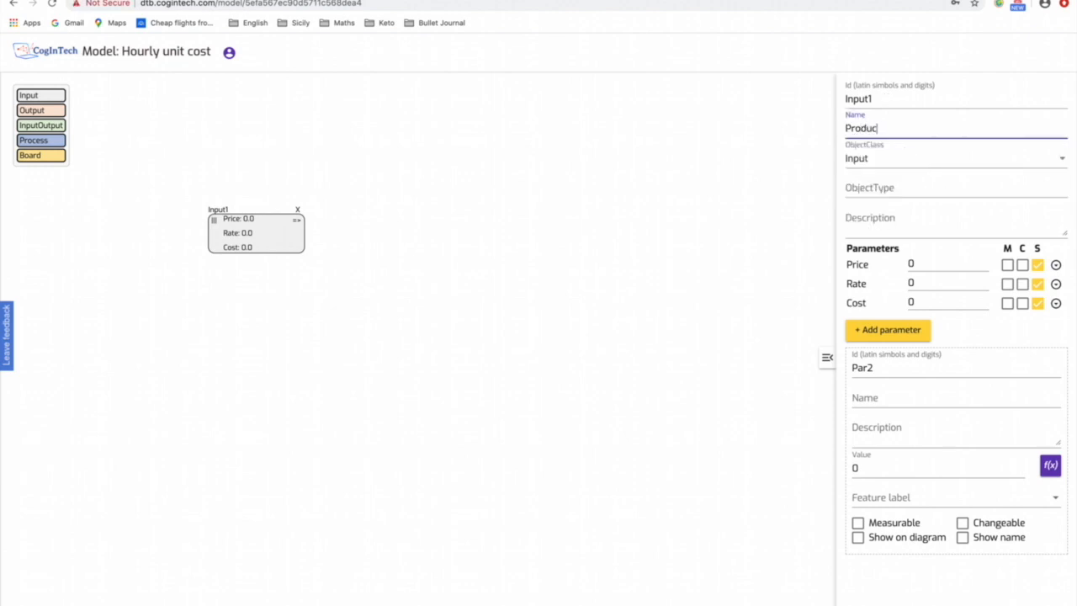
left_click(928, 160)
left_click(783, 160)
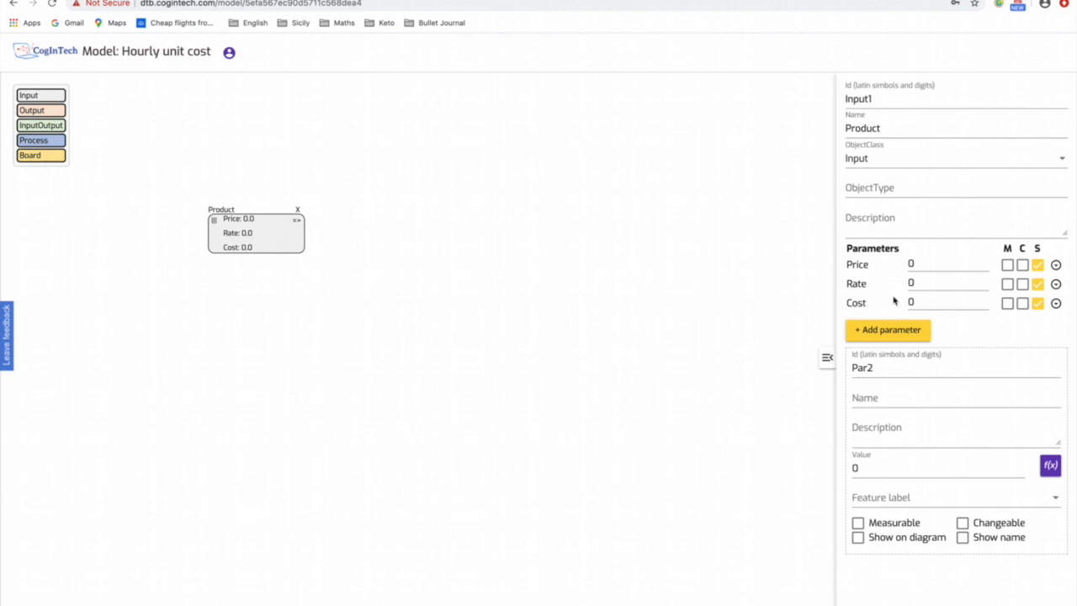
Set the Product block's Price to 72 and its Rate to 670.
left_click(1038, 268)
left_click(1040, 267)
left_click(907, 264)
key("Delete")
type("72")
left_click(940, 280)
key("BackSpace")
type("670")
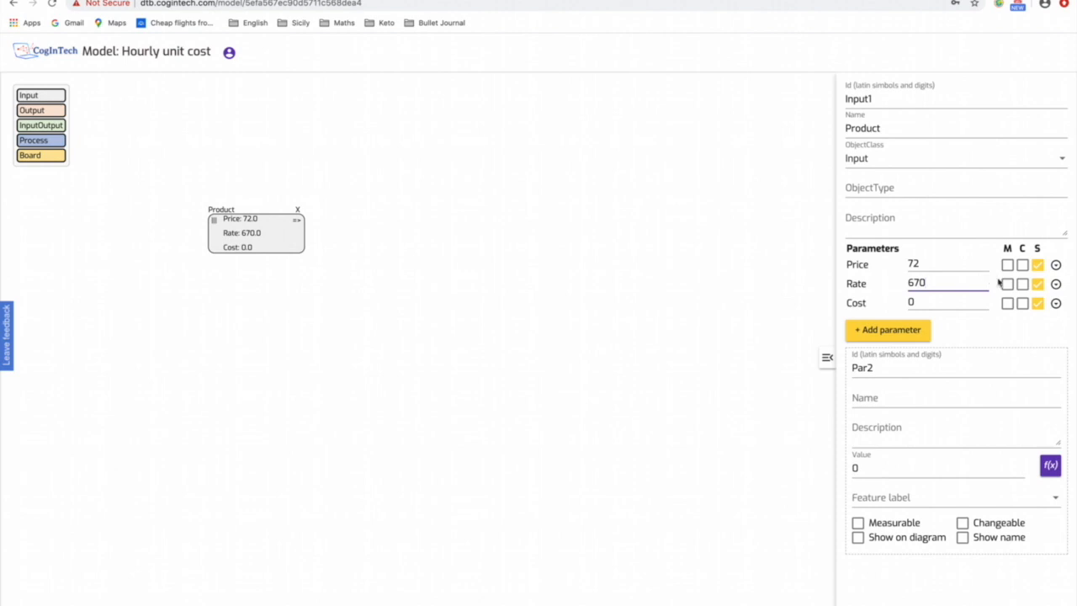
Give the Product's Rate parameter a slider control with a maximum of 1000 and a step of 10.
left_click(1055, 283)
scroll(1031, 393, "down", 1)
left_click(907, 502)
left_click(907, 551)
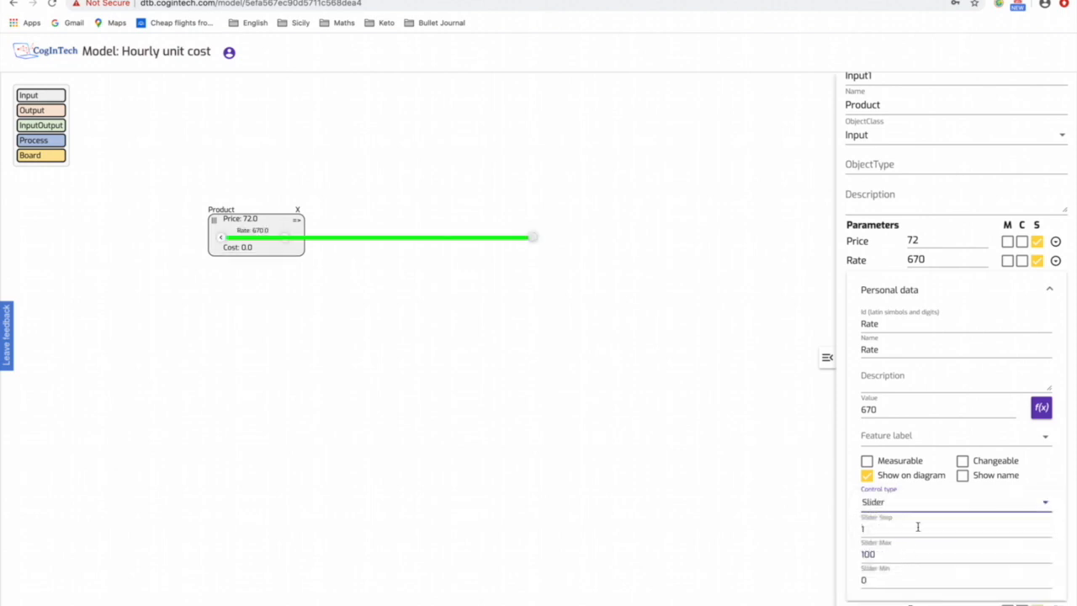
scroll(916, 524, "down", 2)
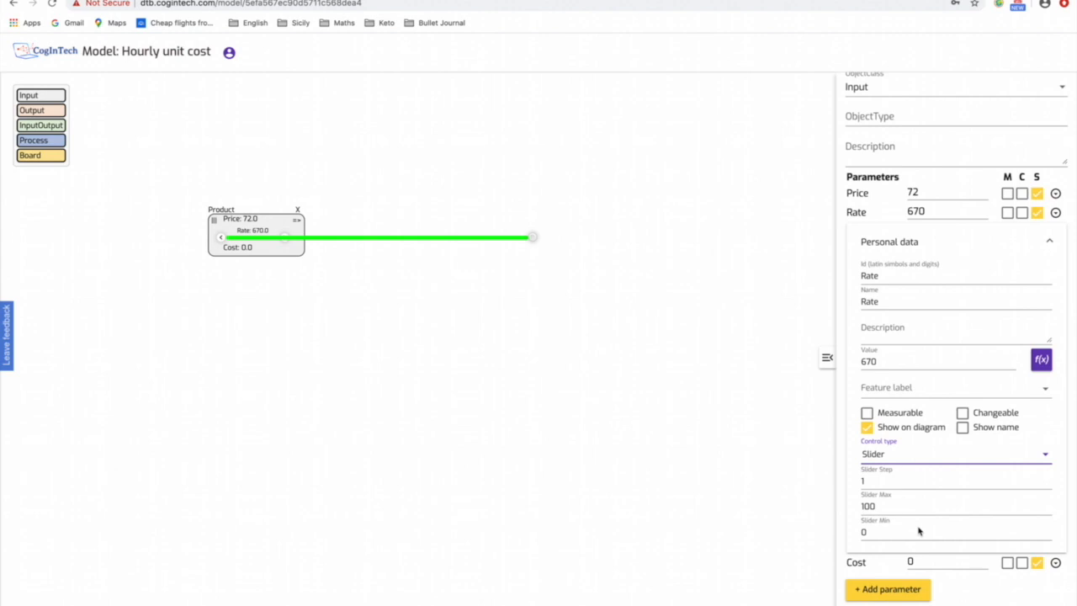
left_click(884, 508)
type("0")
left_click(870, 481)
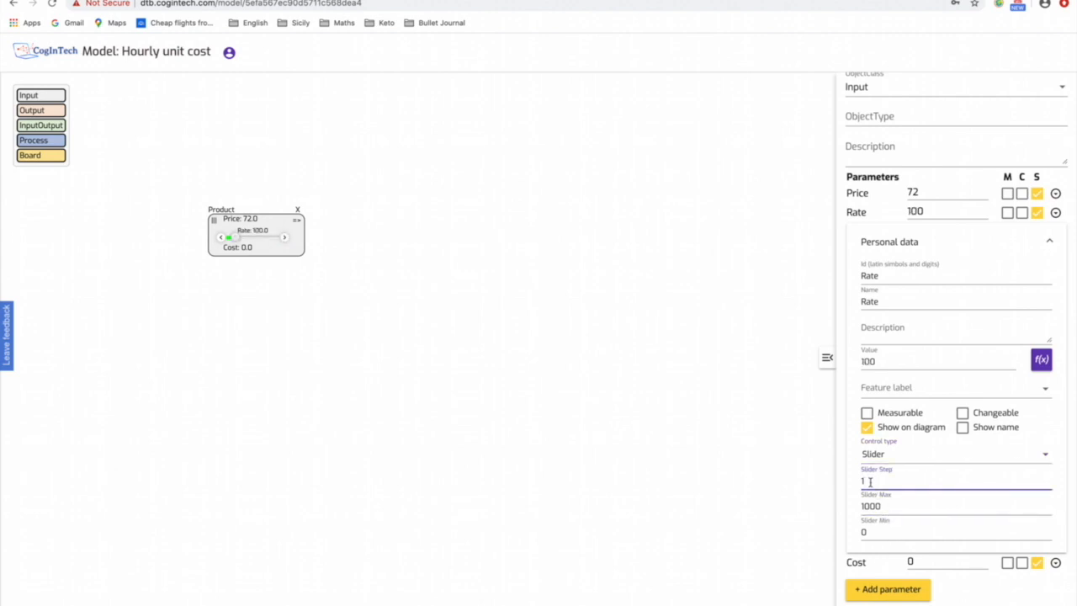
type("0")
Set the Product's Rate value back to 670 and collapse the Rate parameter's details.
left_click(936, 211)
key("BackSpace")
key("BackSpace")
key("BackSpace")
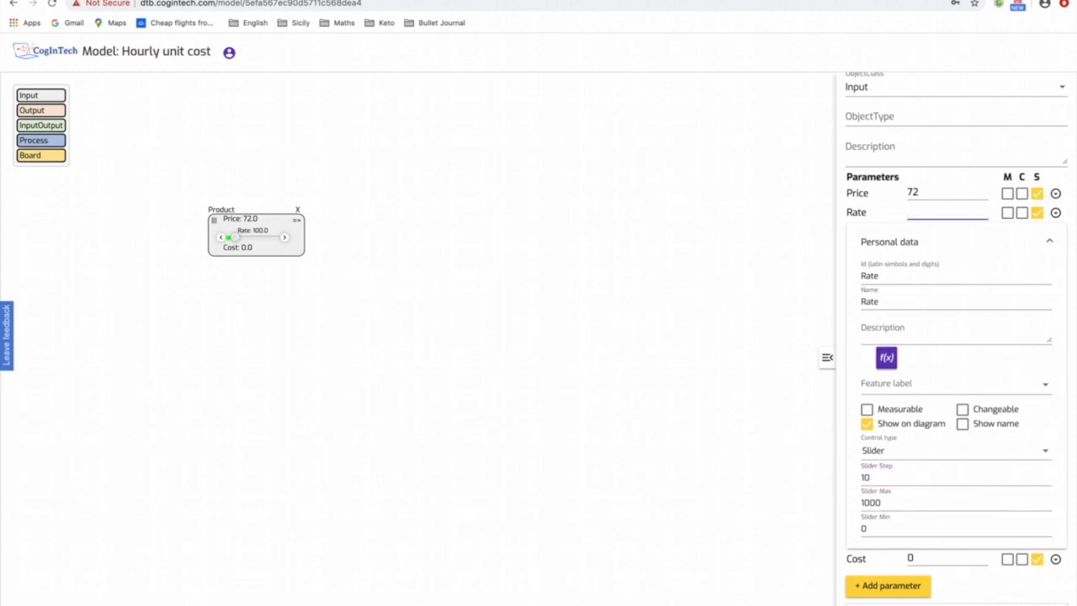
type("670")
key("Return")
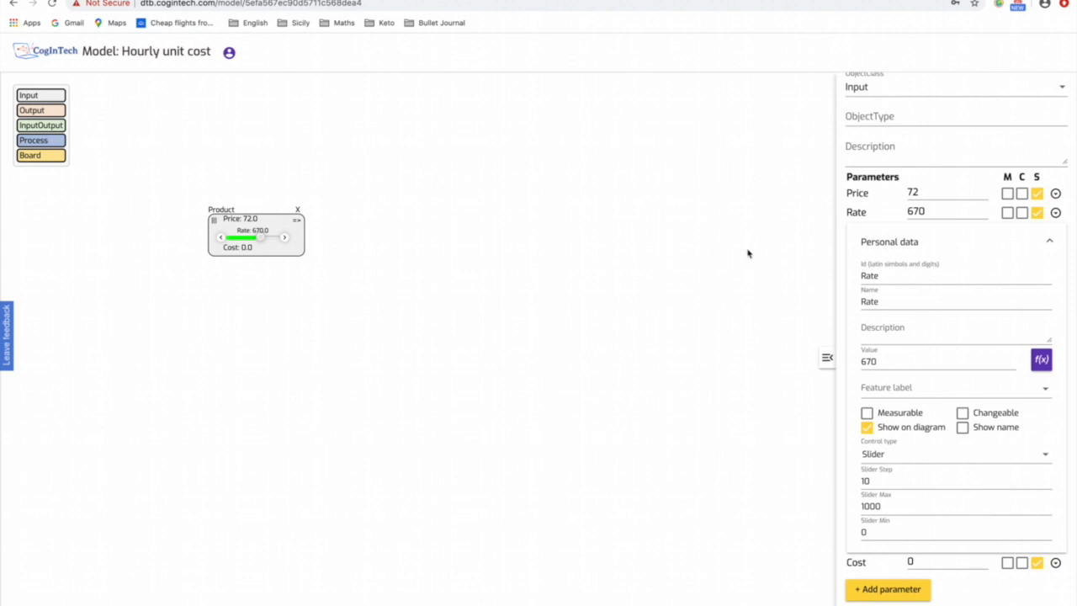
left_click(1052, 244)
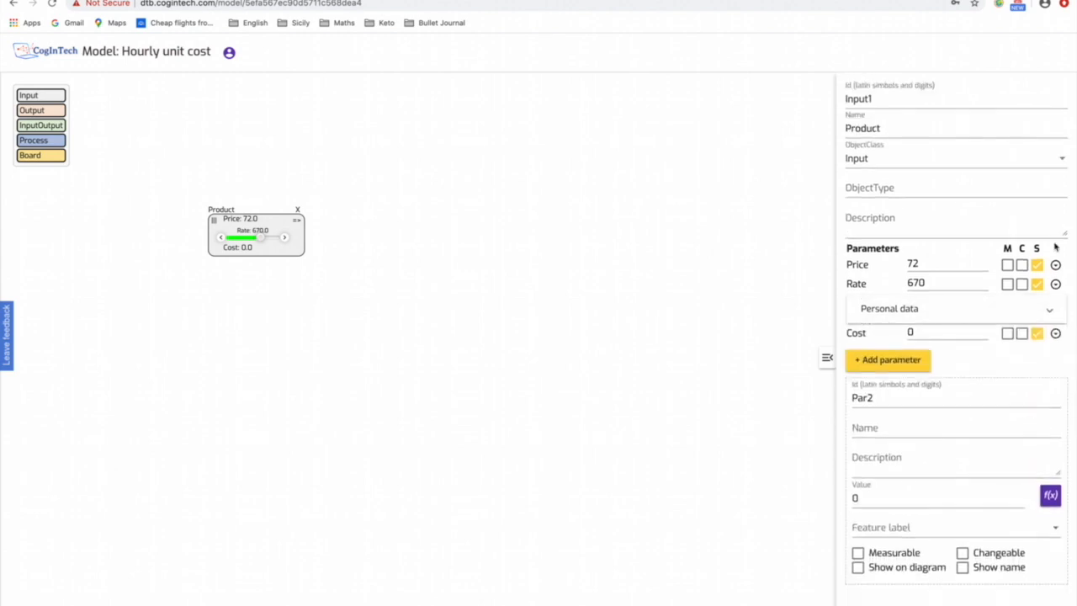
Rename the Product's Cost parameter as Income.
left_click(1055, 334)
left_click(882, 421)
key("BackSpace")
key("BackSpace")
key("BackSpace")
key("BackSpace")
type("Income")
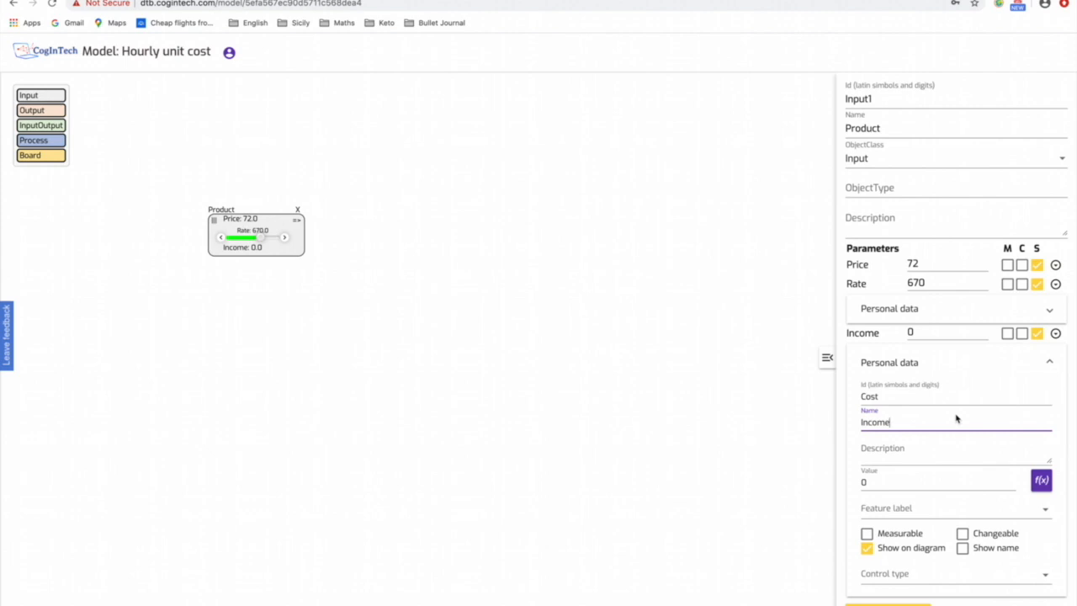
Start a formula for the Income value with the Price parameter of the Product input.
left_click(1040, 481)
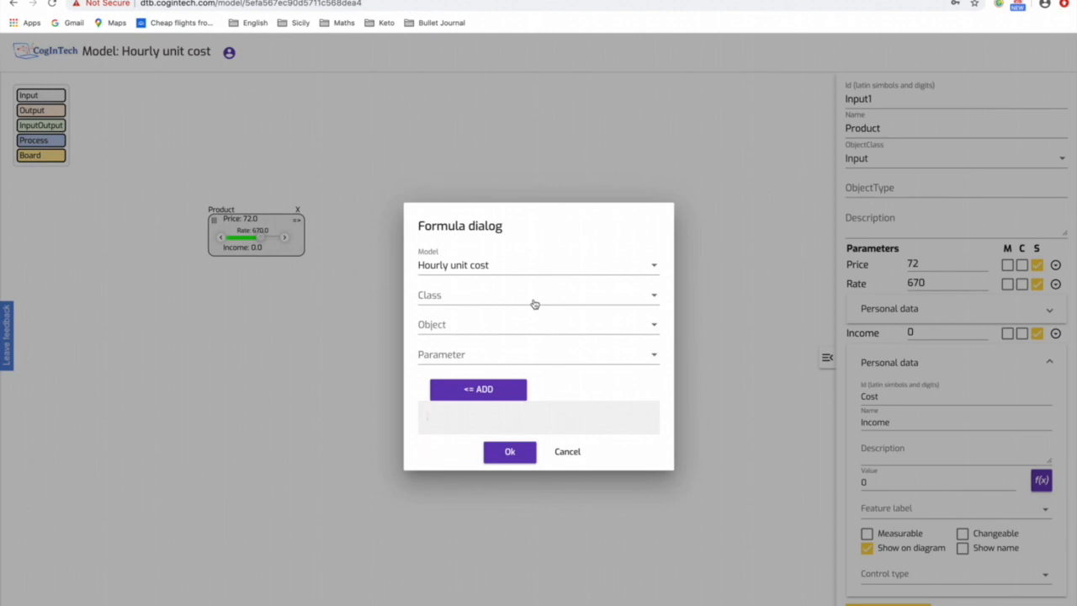
left_click(494, 294)
left_click(488, 305)
left_click(477, 330)
left_click(488, 331)
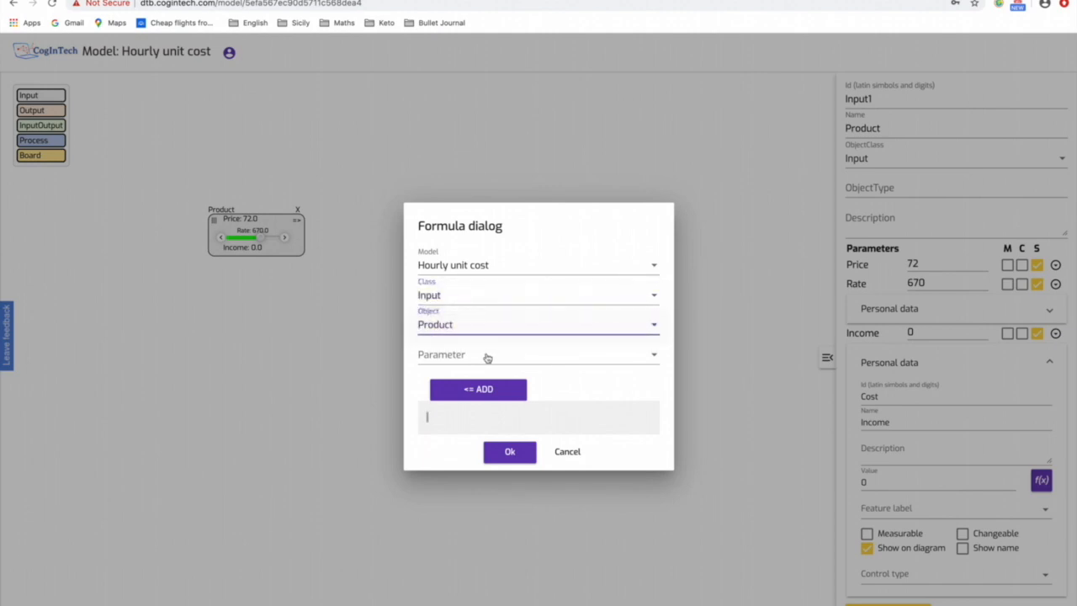
left_click(487, 354)
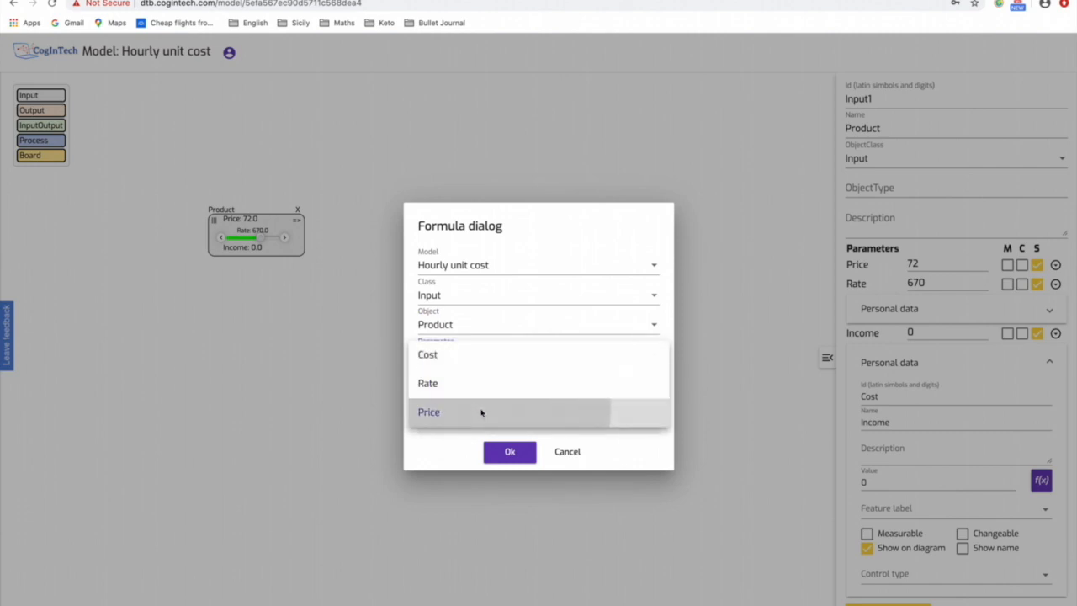
left_click(481, 412)
left_click(498, 416)
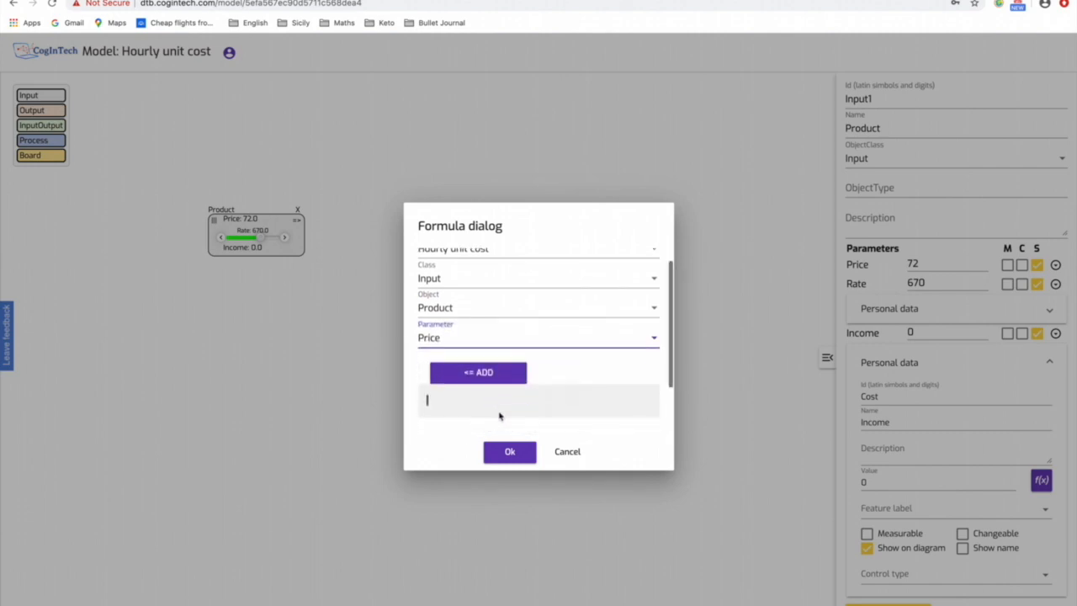
left_click(493, 376)
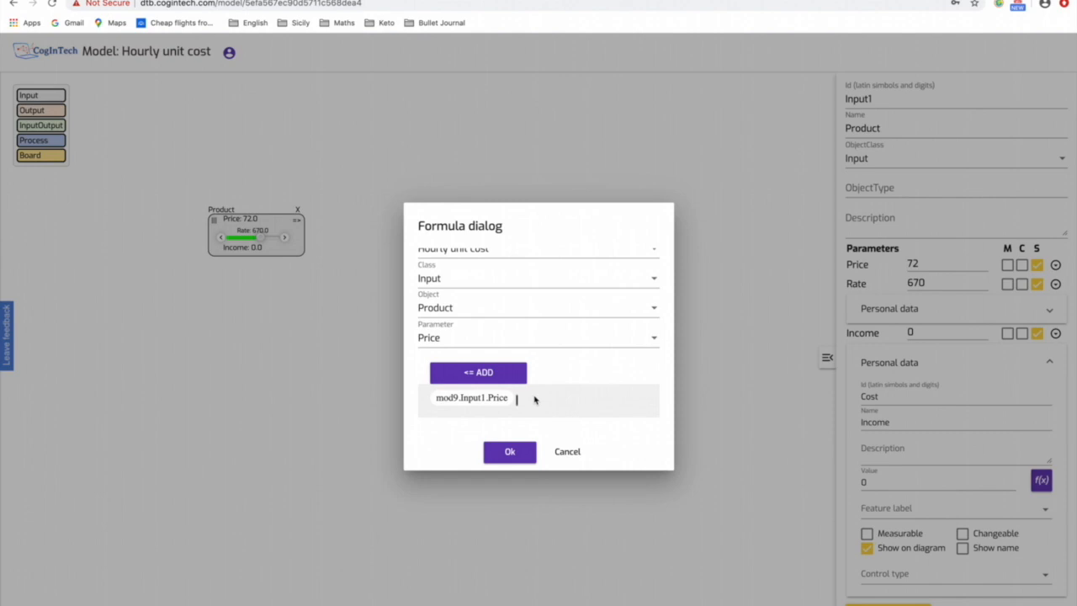
Multiply the Price in the Income formula by the Product's Rate parameter and accept the formula.
type("*")
scroll(531, 360, "up", 1)
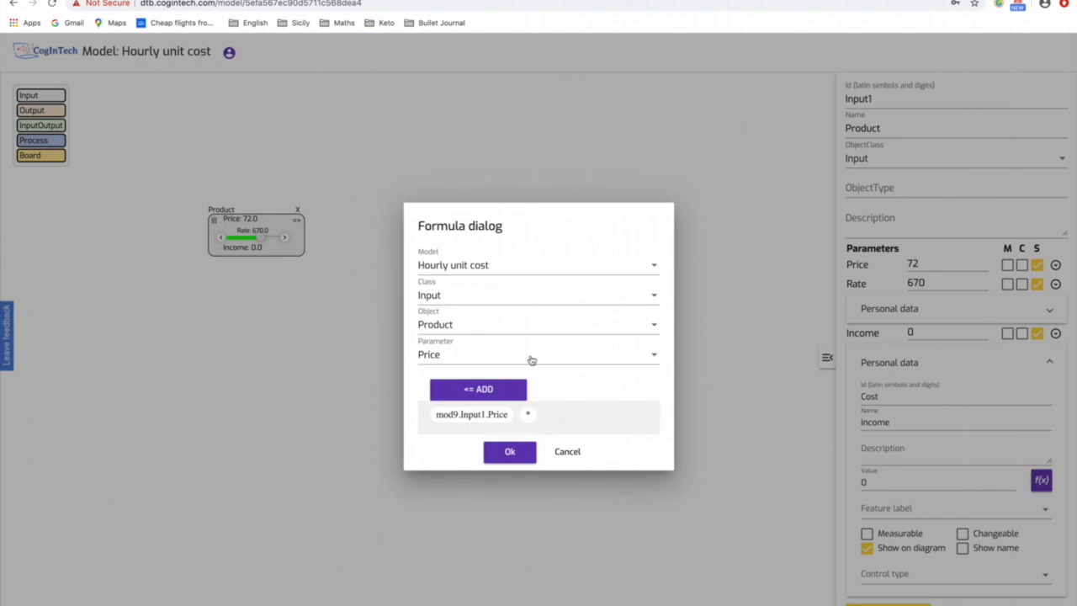
left_click(469, 300)
left_click(454, 360)
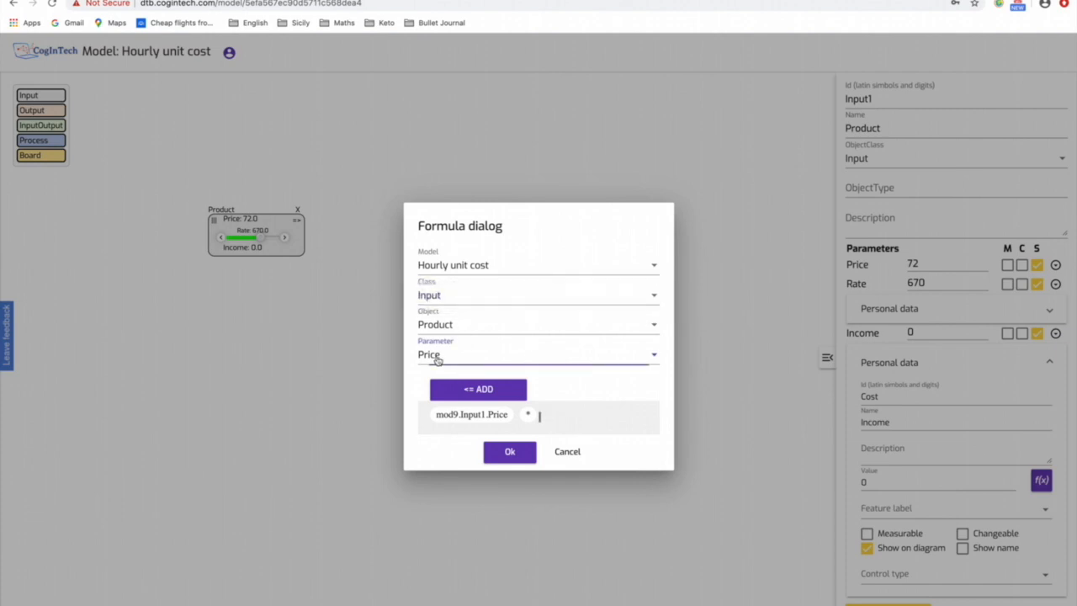
left_click(455, 355)
left_click(452, 325)
left_click(479, 389)
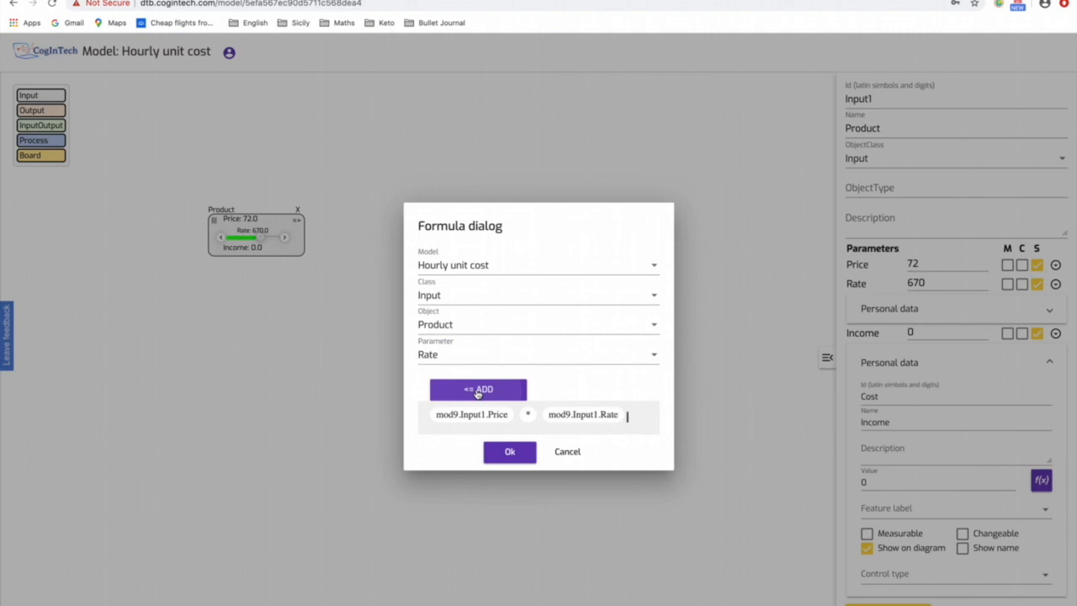
left_click(513, 456)
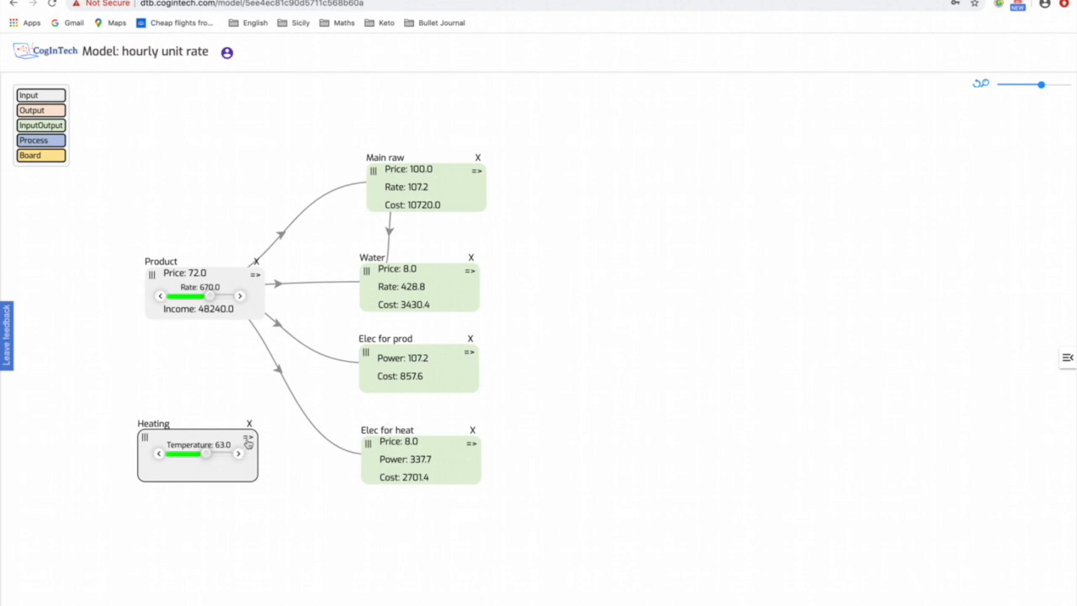
Connect the Heating block to Elec for heat and place two InputOutput blocks, one above the other, right of the existing ones.
left_click_drag(247, 444, 435, 463)
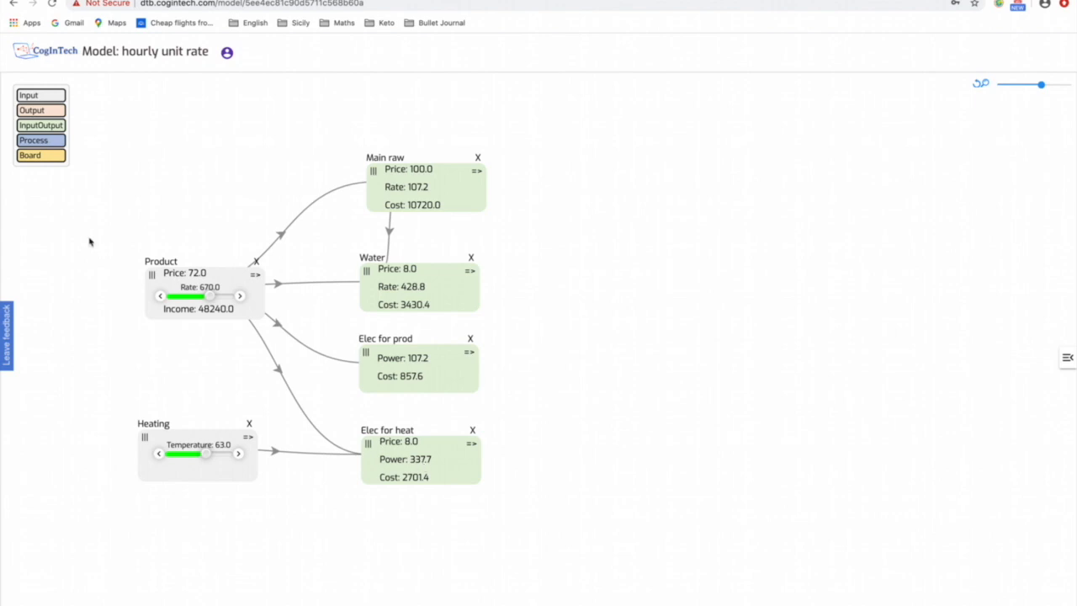
left_click_drag(27, 125, 573, 259)
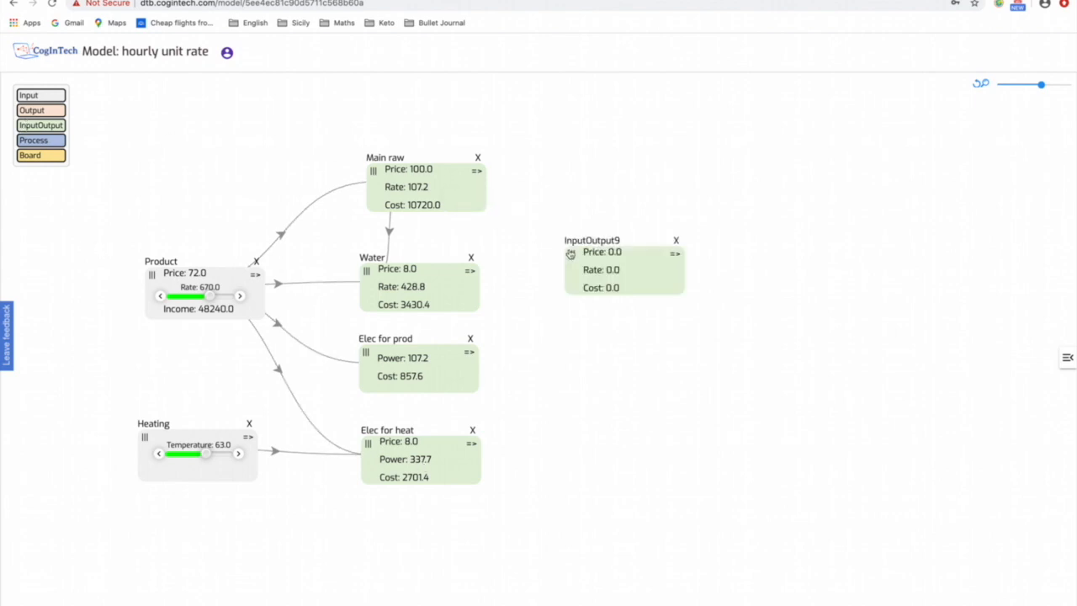
left_click_drag(49, 127, 554, 393)
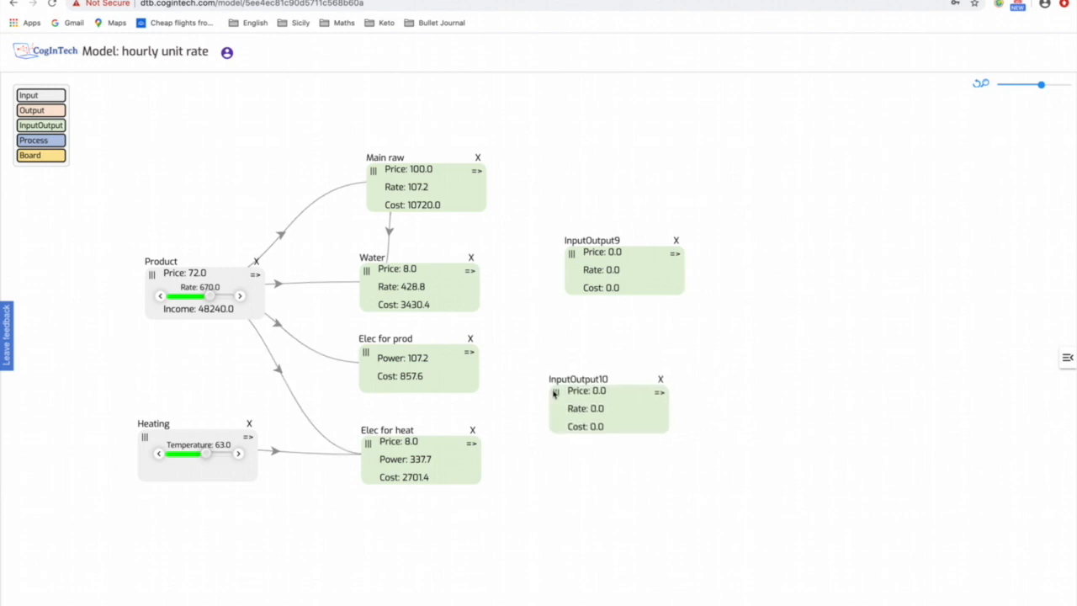
Name the upper new InputOutput block Total Raw Cost and hide its Price and Rate on the diagram.
left_click(642, 277)
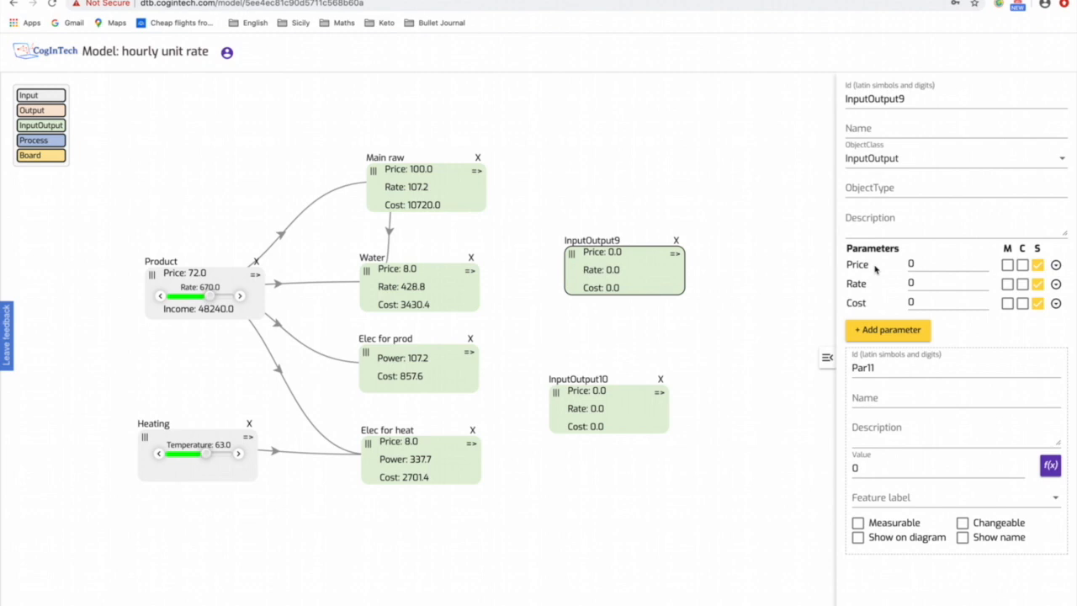
left_click(880, 138)
type("Total Raw ")
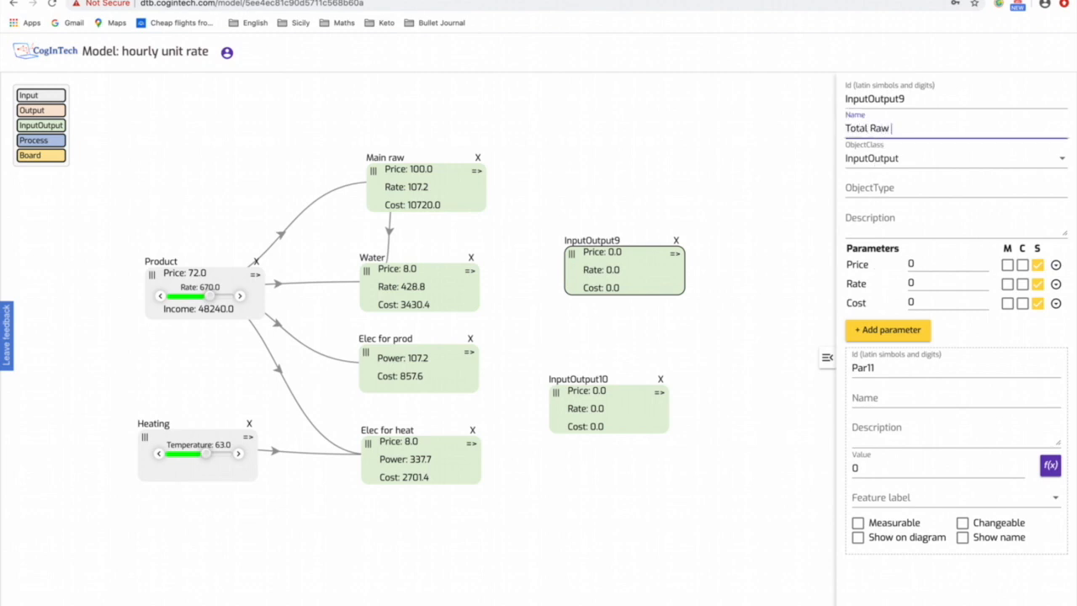
type("Cost")
left_click(1037, 264)
left_click(1037, 284)
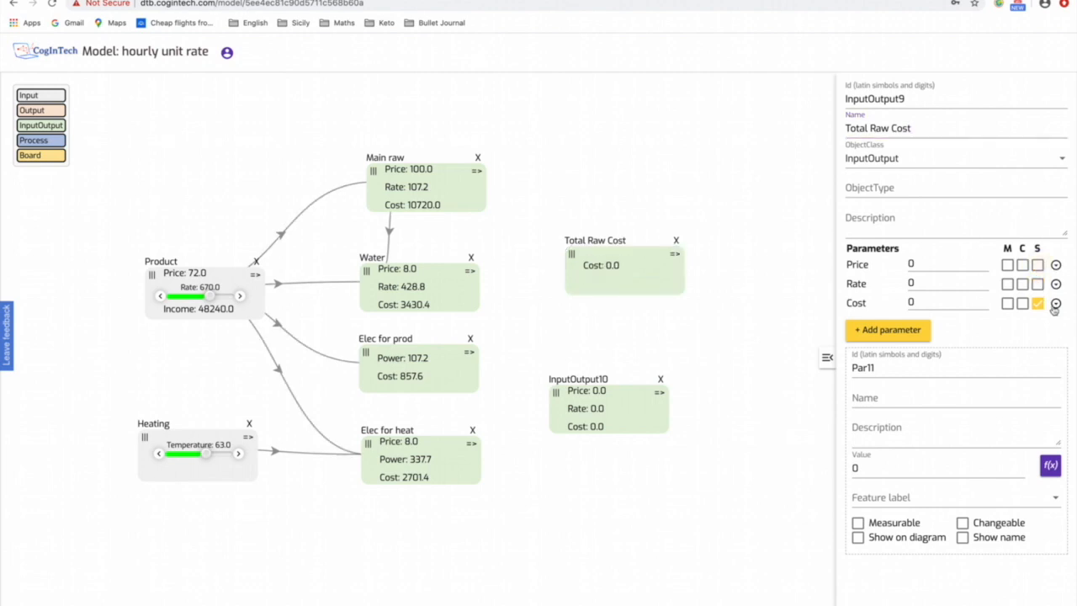
Start a formula for the Cost of Total Raw Cost with the Cost parameter of the Main raw InputOutput block.
left_click(1056, 304)
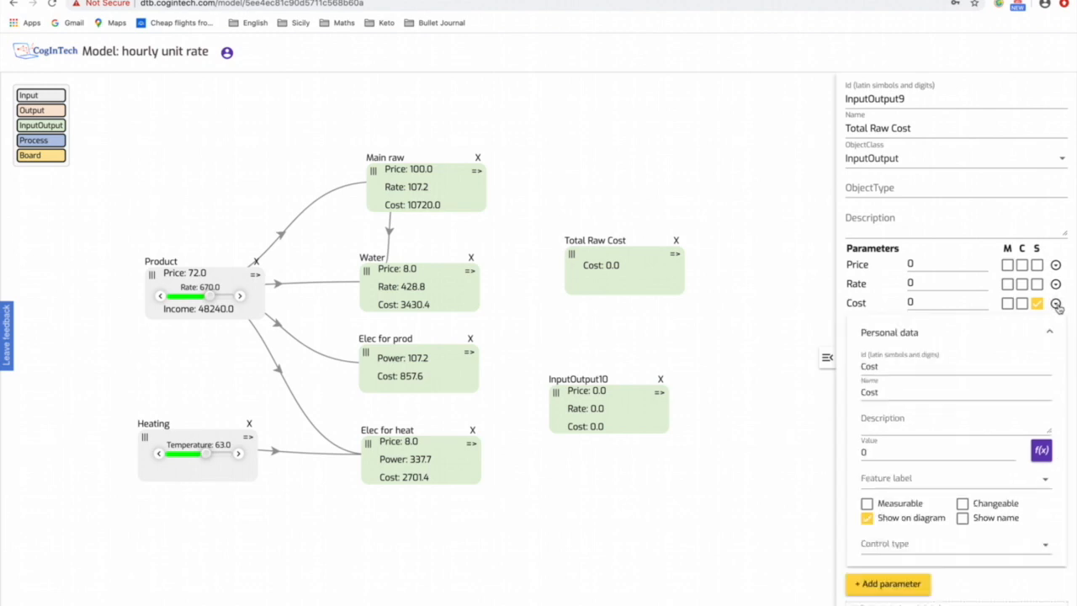
left_click(1041, 451)
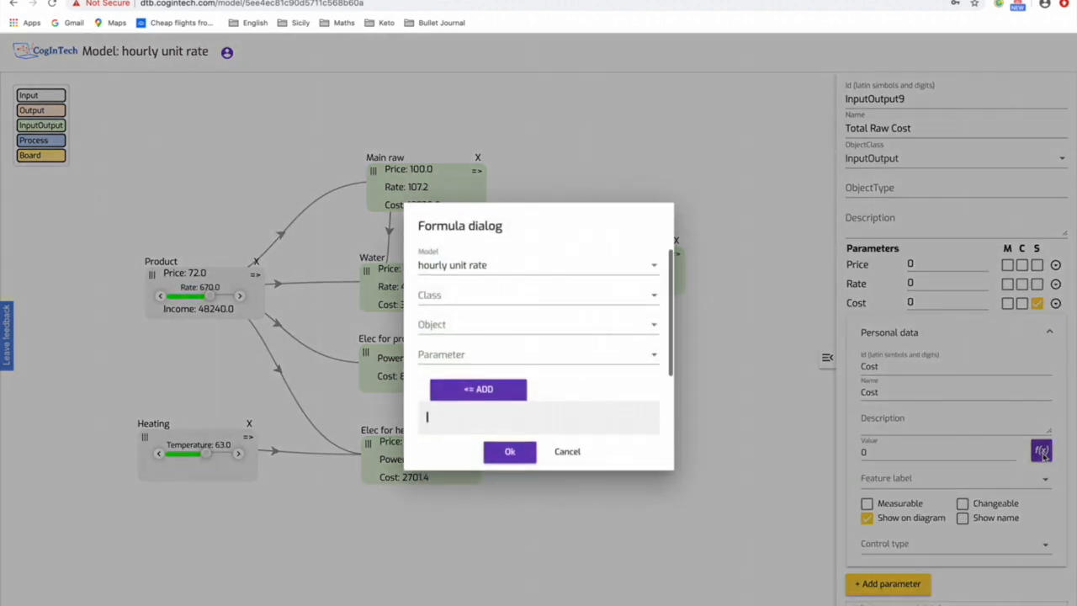
left_click(630, 300)
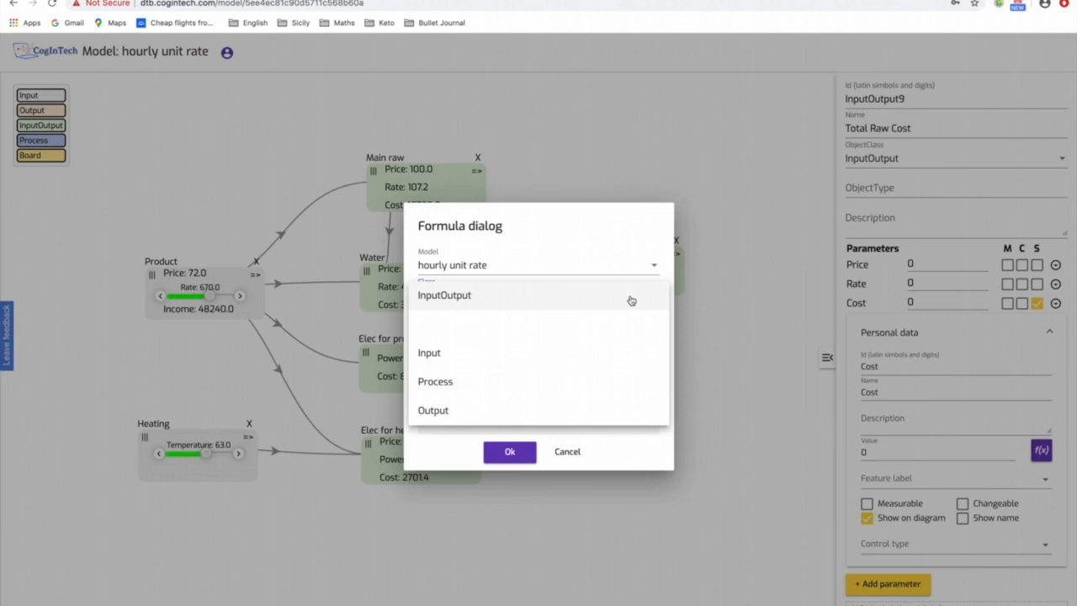
left_click(630, 300)
left_click(556, 323)
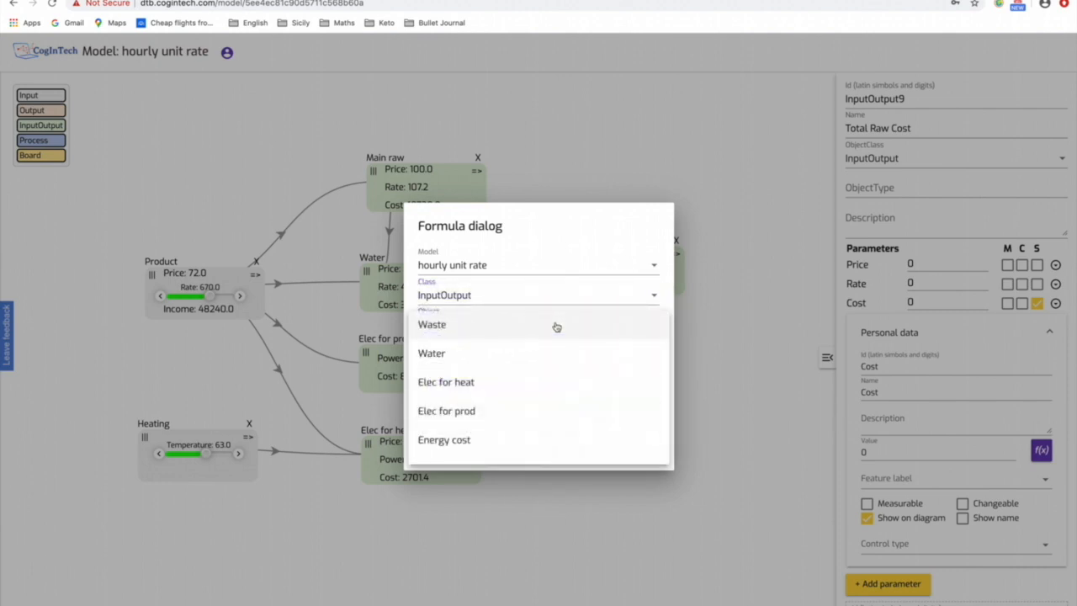
scroll(541, 401, "down", 1)
scroll(541, 401, "down", 1)
left_click(517, 411)
left_click(483, 360)
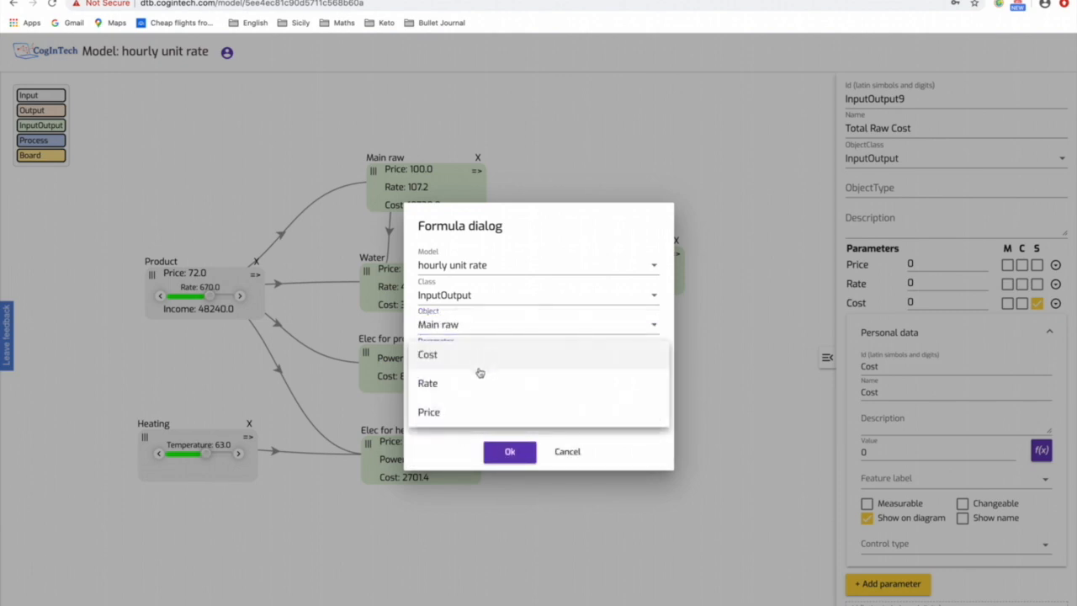
left_click(465, 360)
left_click(503, 391)
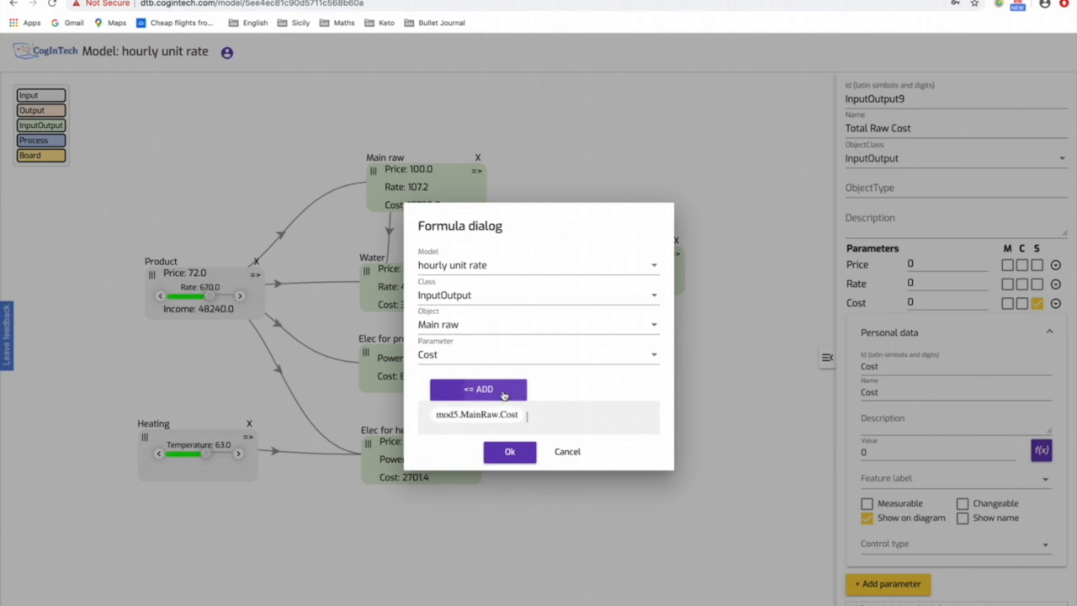
Extend the Total Raw Cost formula by adding the Cost parameter of the Water block with a plus sign.
left_click(476, 323)
scroll(511, 357, "down", 2)
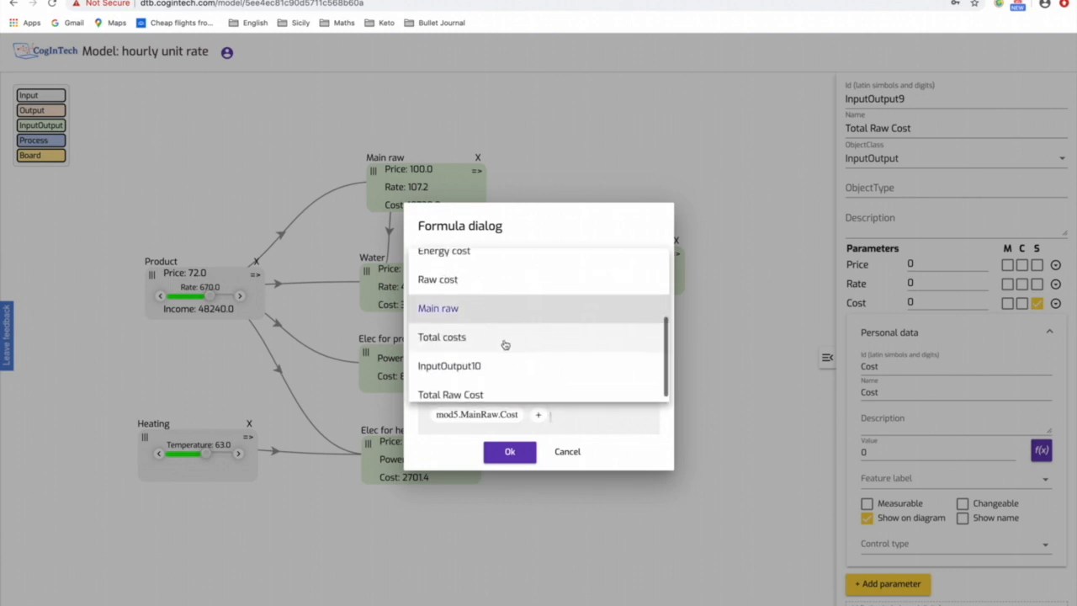
scroll(502, 344, "up", 5)
left_click(472, 293)
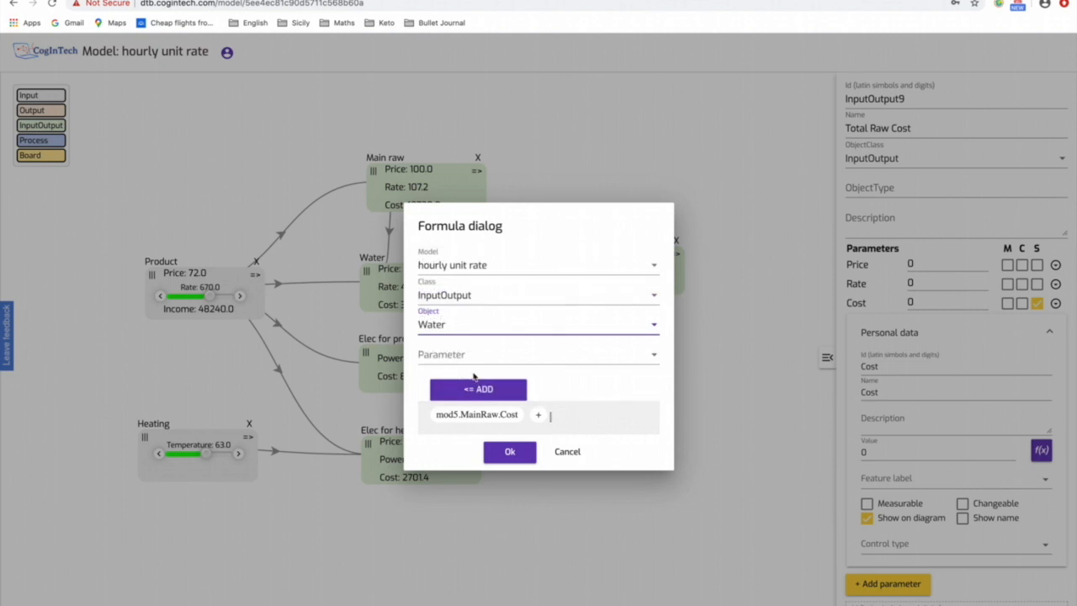
left_click(478, 353)
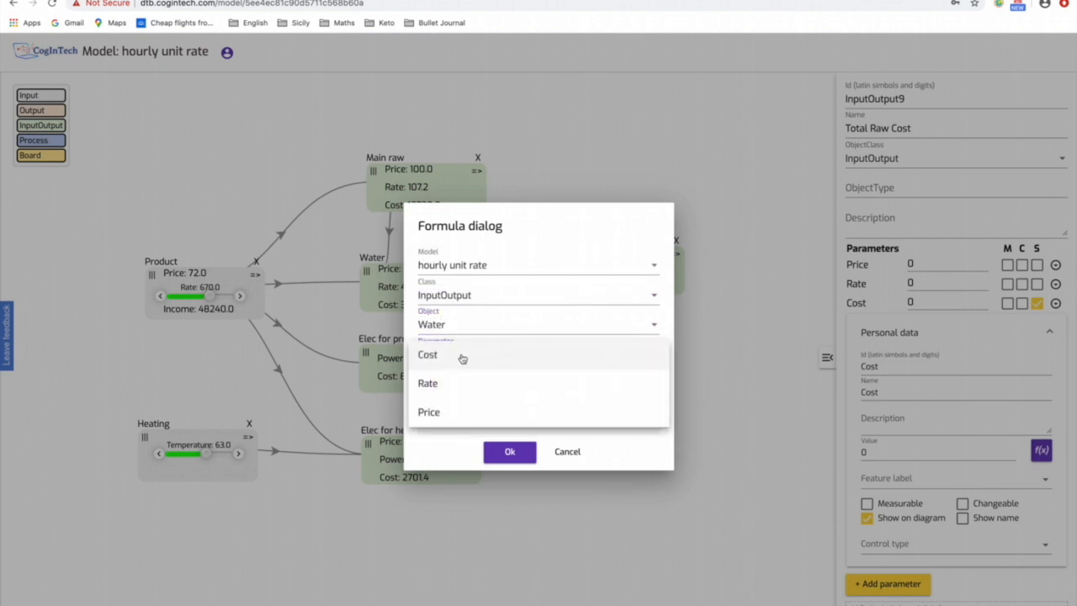
left_click(462, 356)
left_click(488, 387)
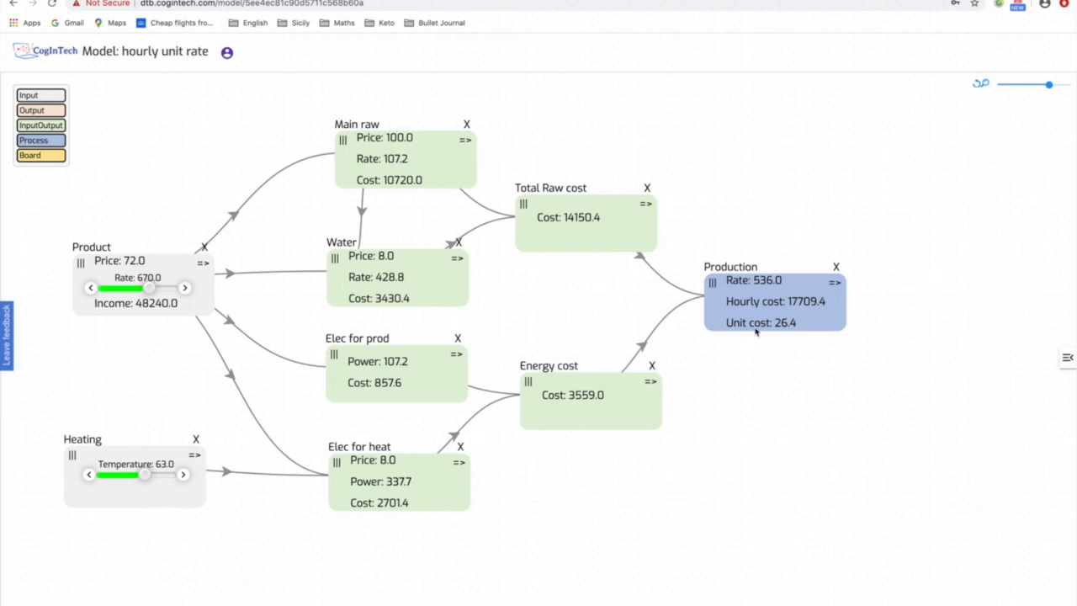
Review the formula behind the Hourly cost parameter of the Production process block and close it.
left_click(806, 321)
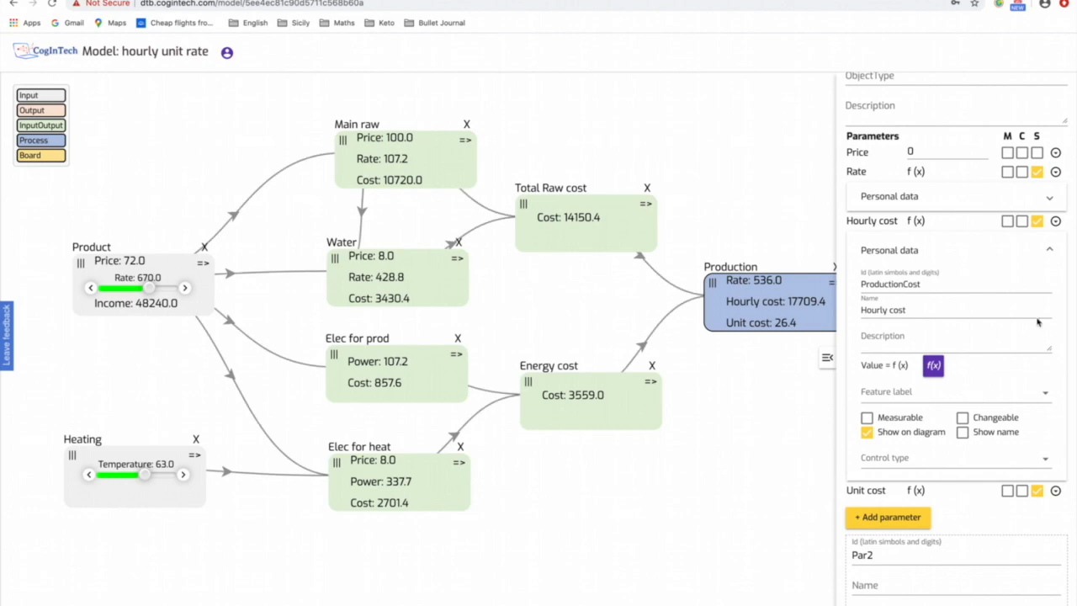
left_click(932, 365)
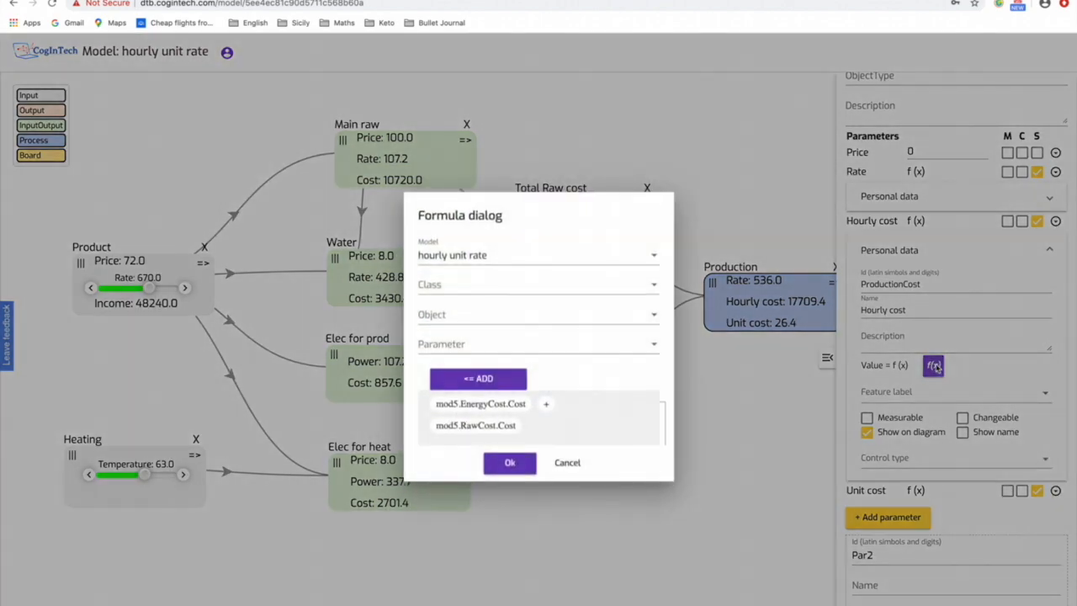
left_click(522, 466)
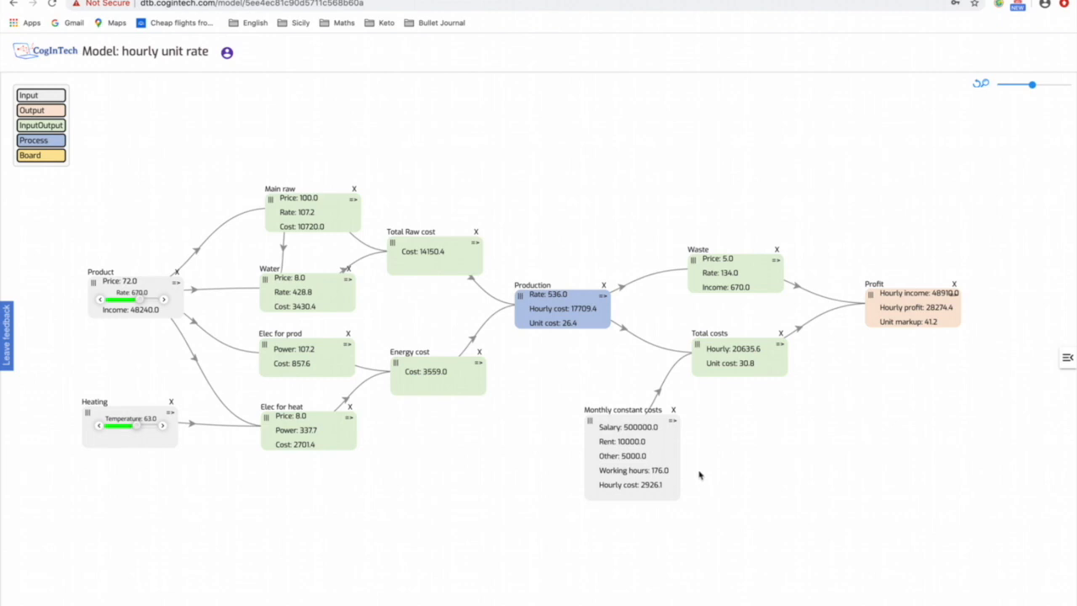
Review the formula behind the Hourly cost of the Monthly constant costs input, and return to the full diagram.
left_click(665, 454)
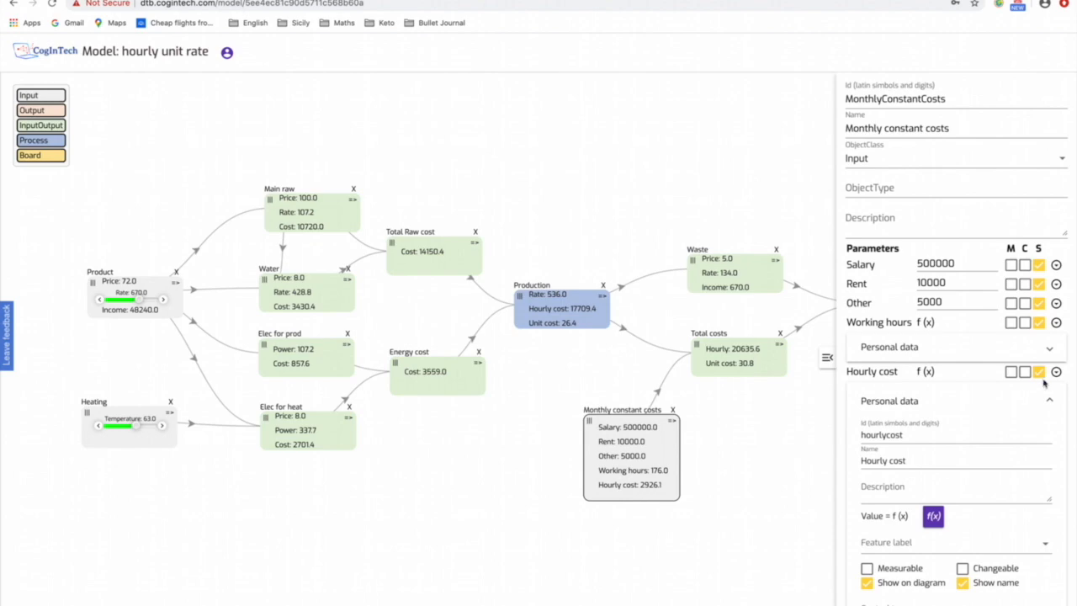
left_click(933, 515)
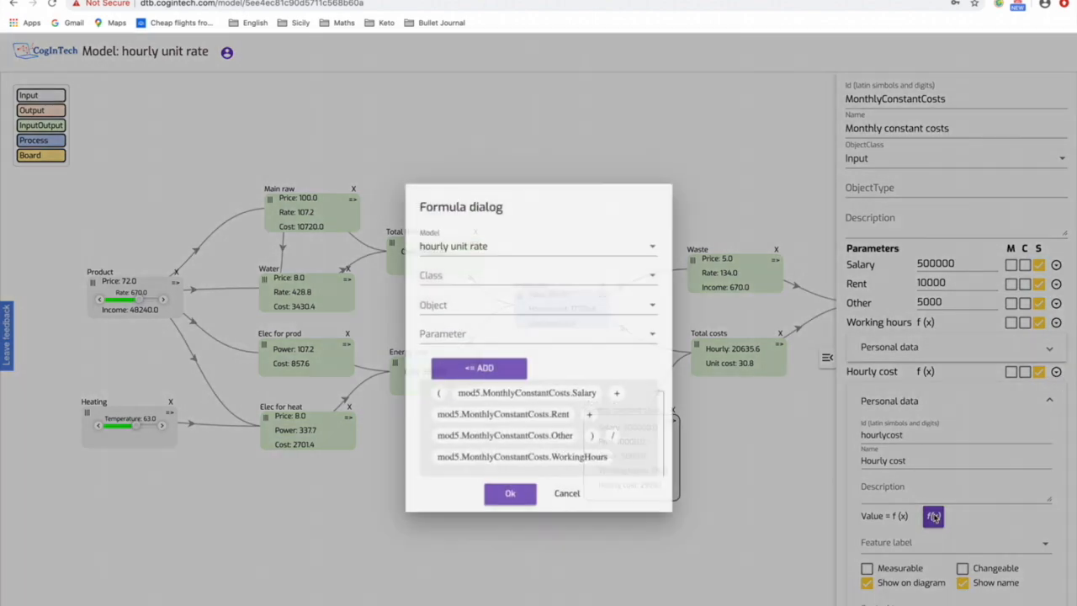
left_click(510, 484)
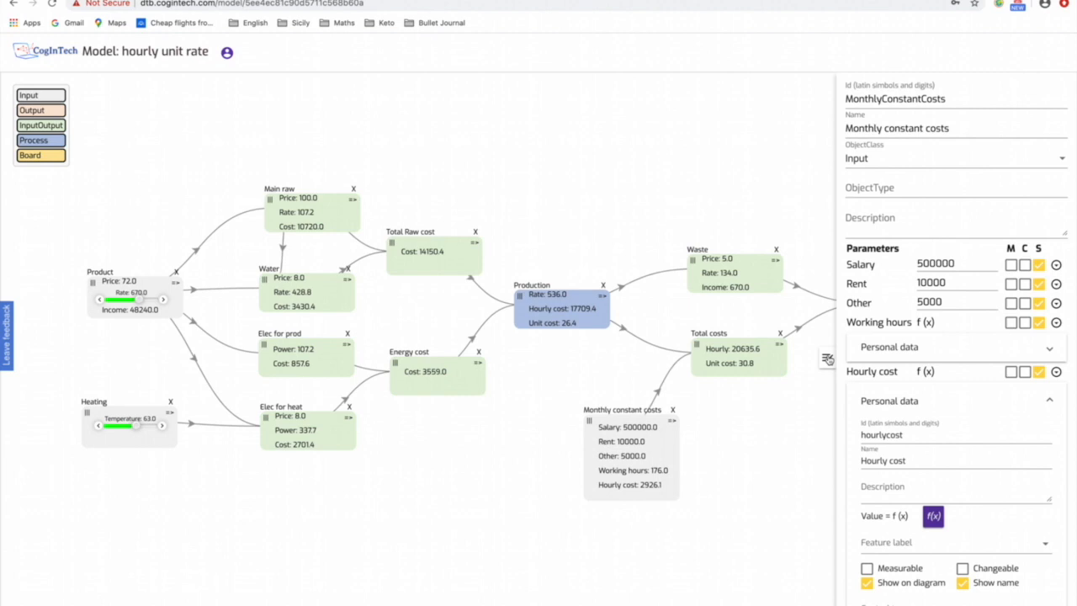
left_click(828, 359)
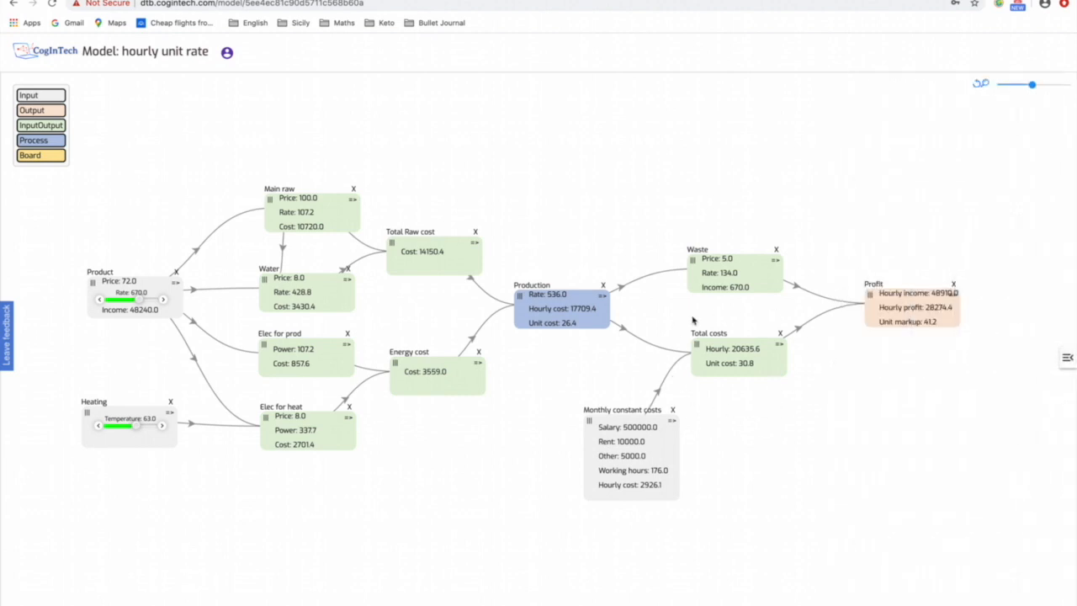
Review the formula behind the Hourly parameter of the Total costs block and close it.
left_click(733, 345)
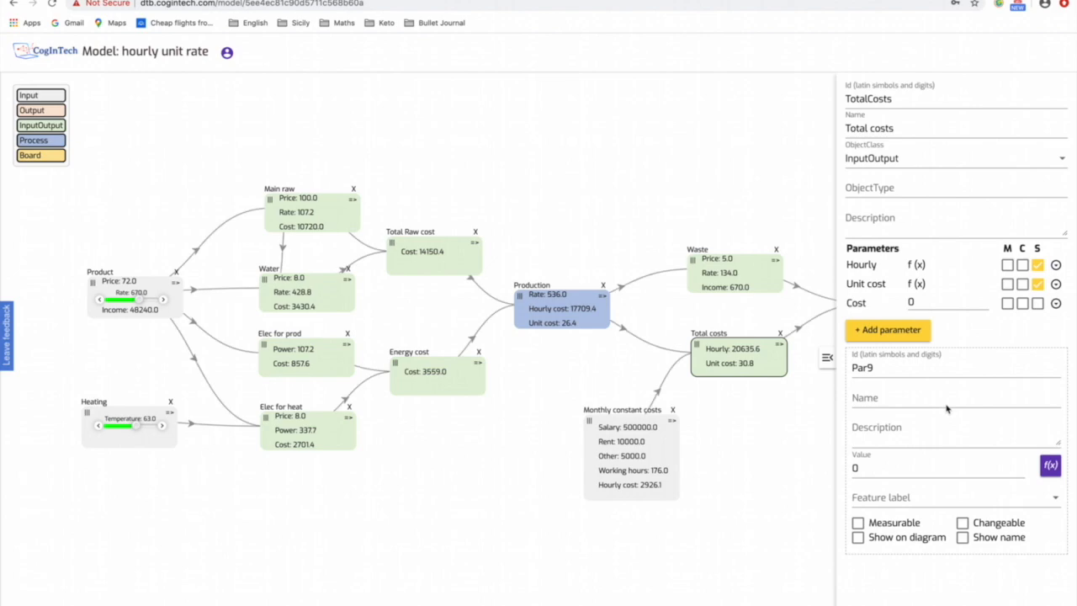
left_click(1056, 265)
left_click(933, 409)
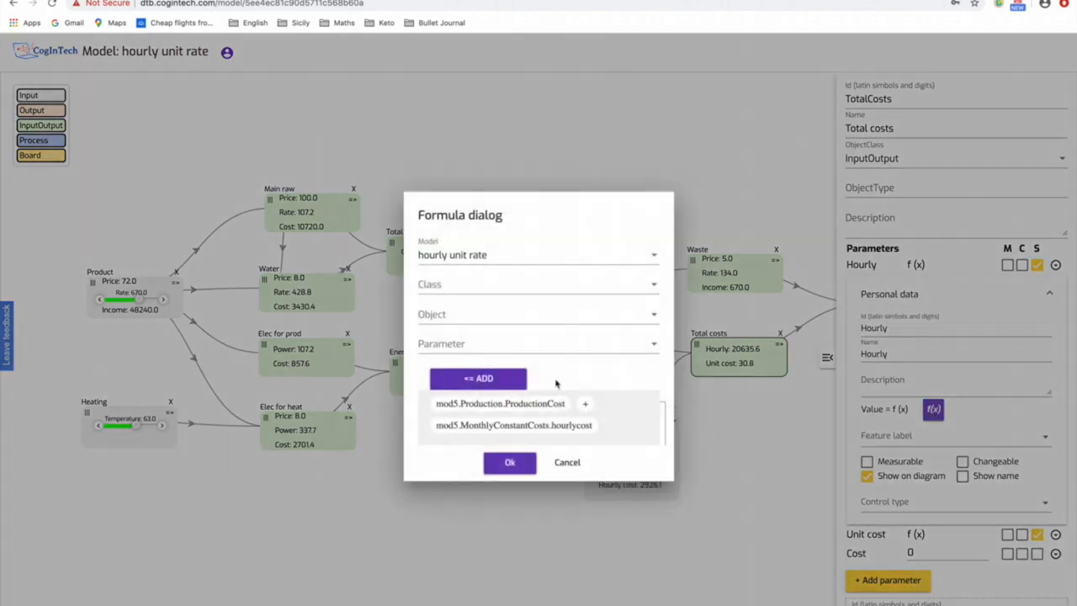
left_click(509, 463)
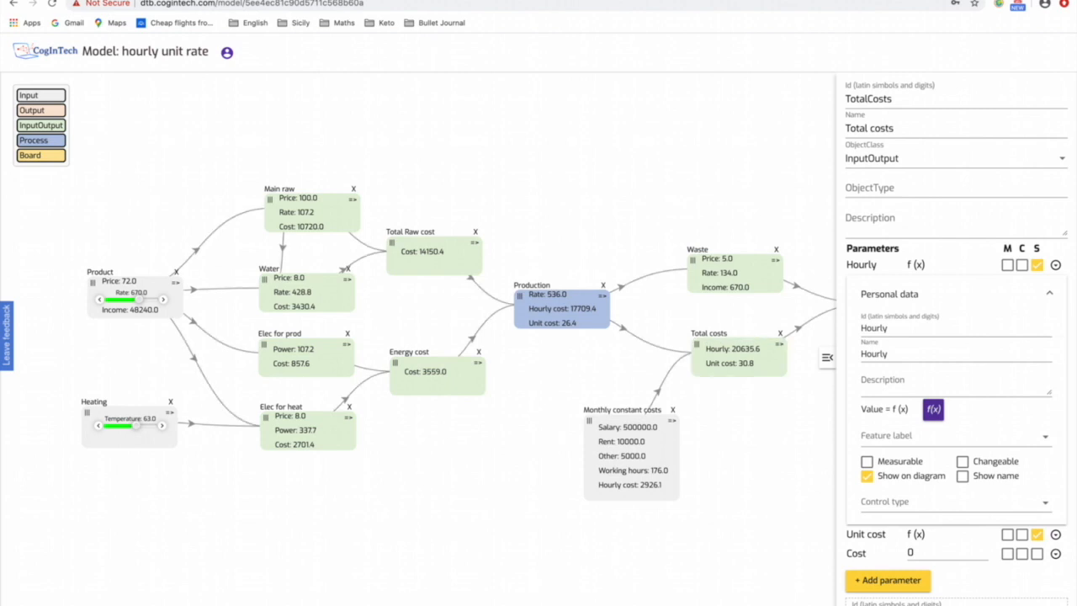
Review the formula behind the Unit cost parameter of the Total costs block and close it.
left_click(1047, 292)
left_click(1056, 314)
left_click(932, 458)
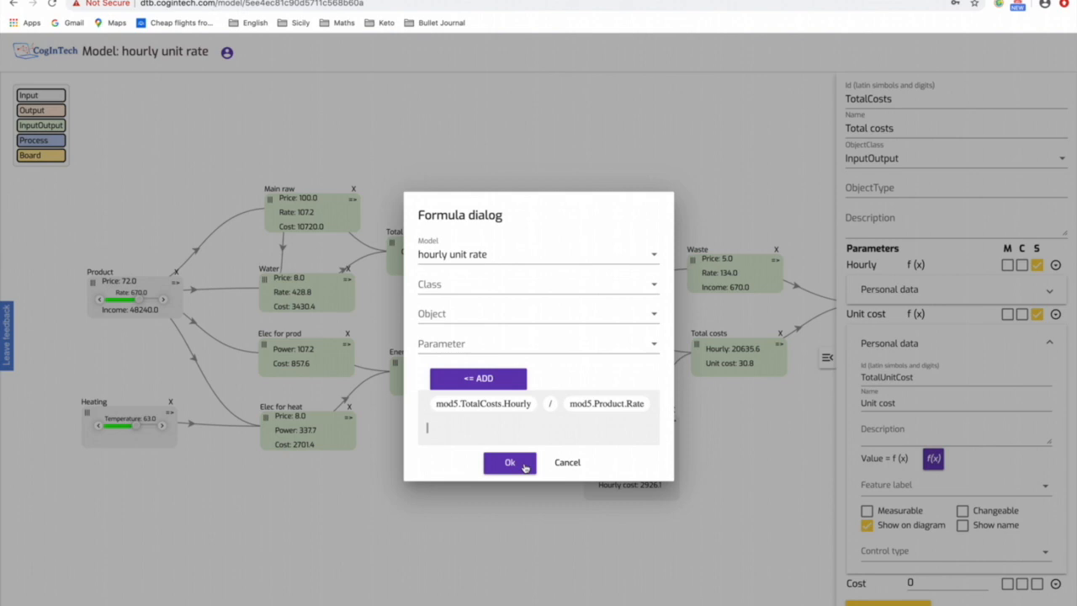
left_click(510, 463)
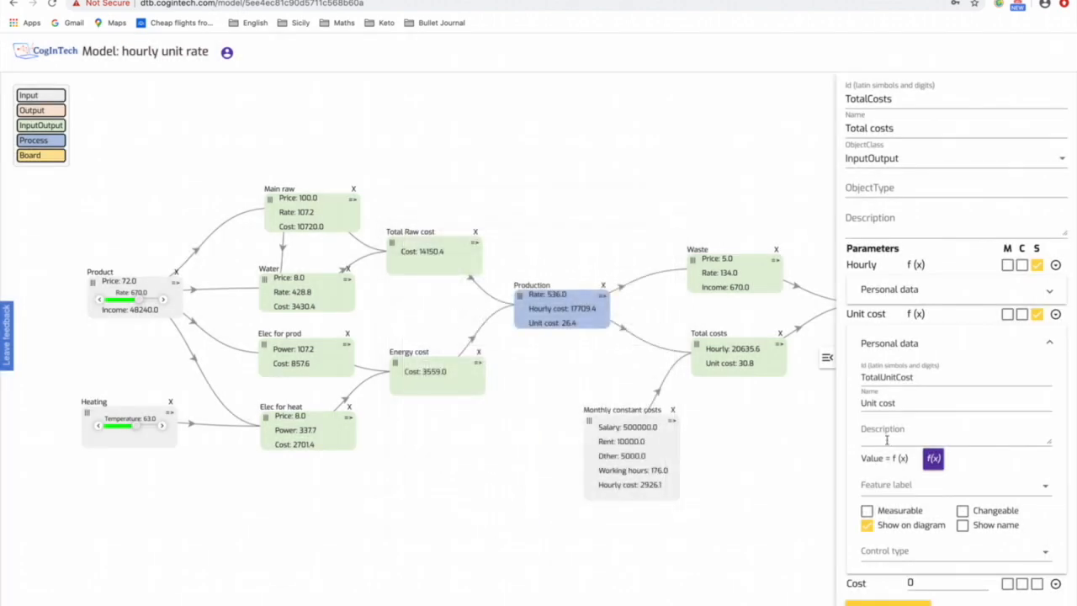